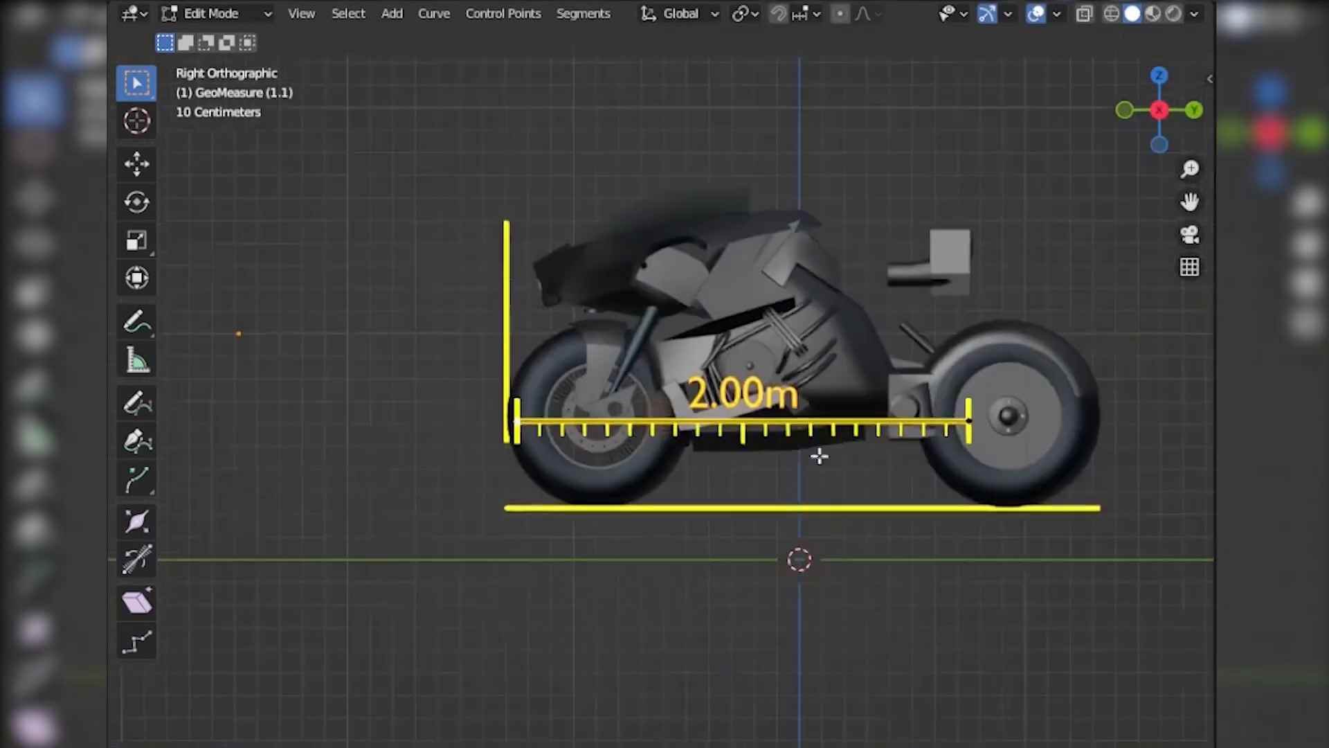
Step: Stretch the wheel measurement across the front wheel to 0.80 m and duplicate it along Y for the rear wheel
key(g)
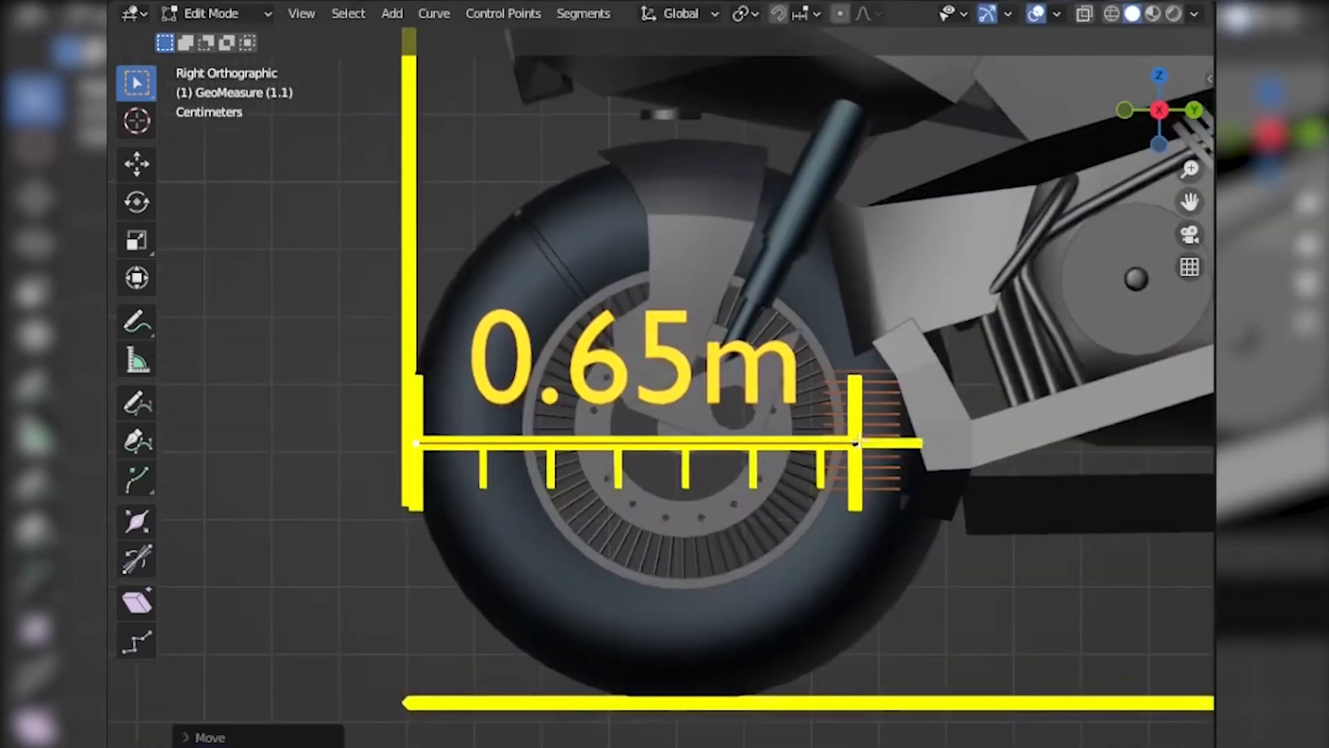
drag(857, 442, 953, 442)
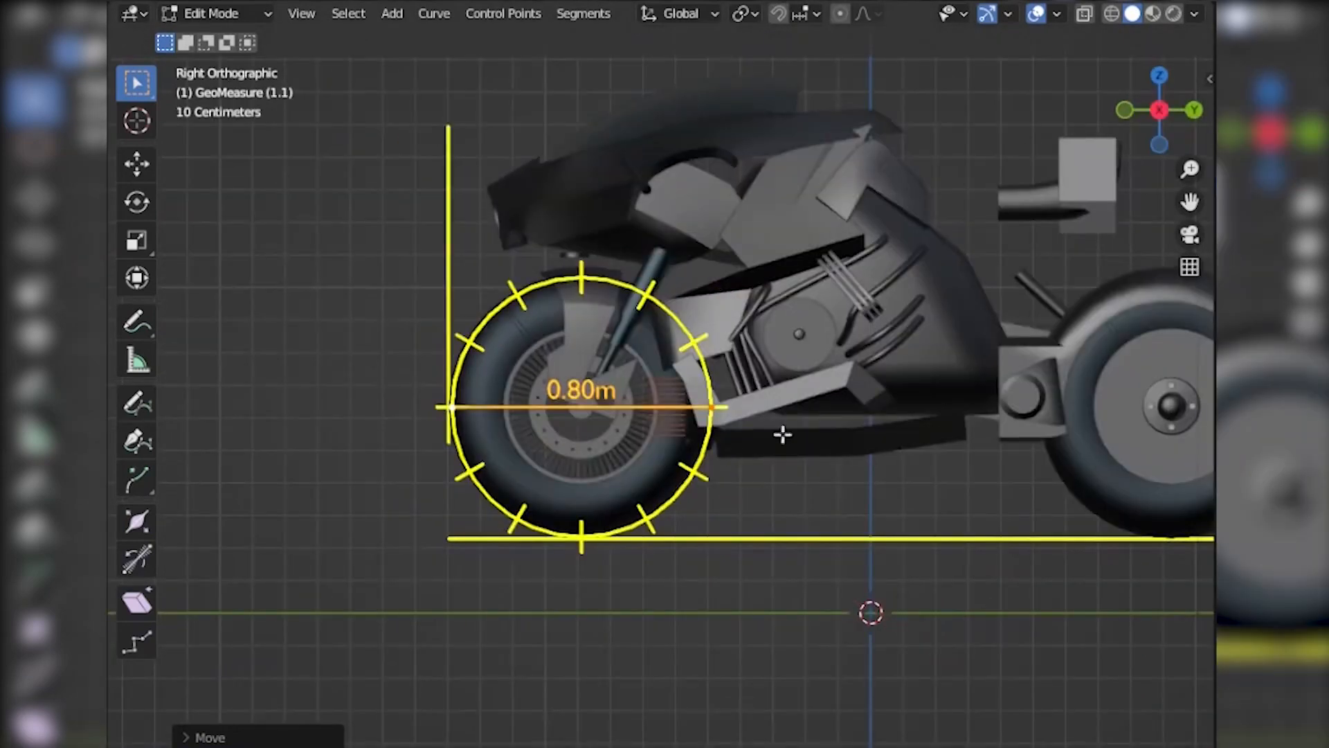
shift+middle_drag(781, 436, 585, 528)
key(shift+d)
key(y)
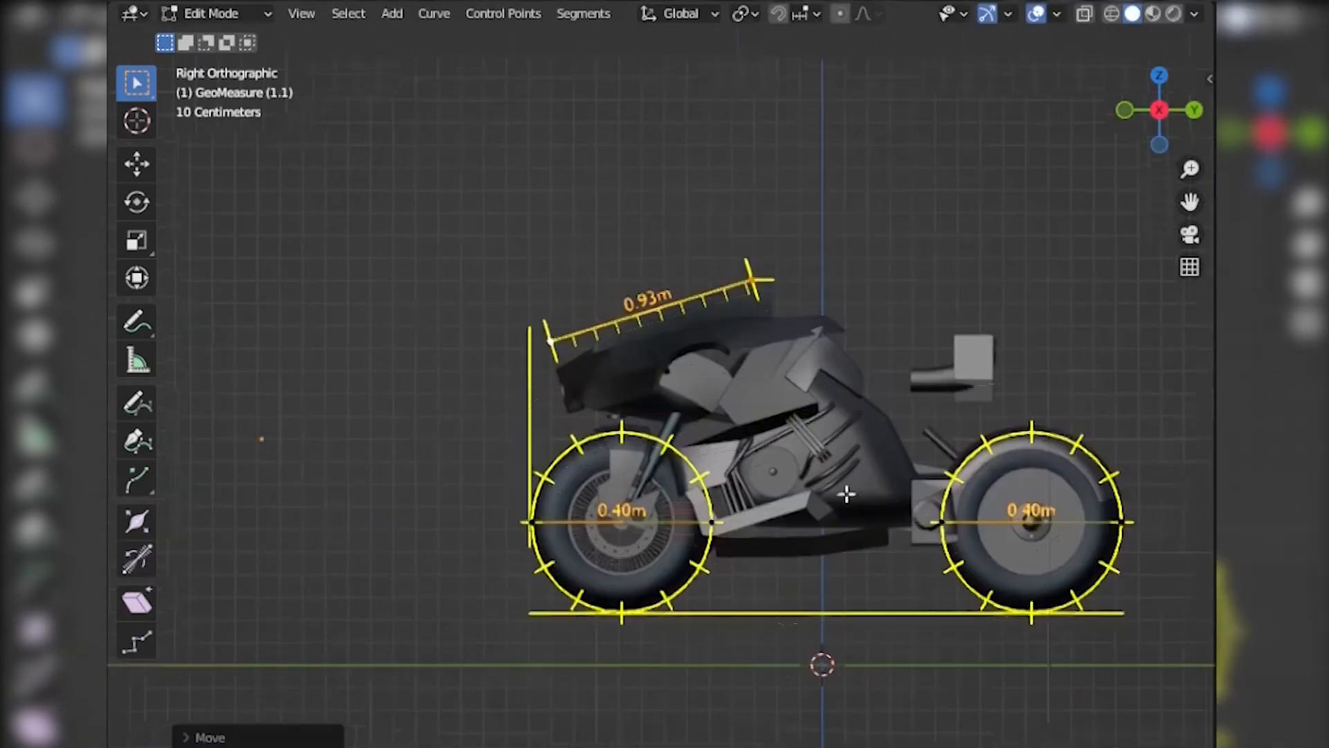
Step: Extend the slanted ruler above the motorcycle's upper bodywork to 1.20 m and return to Object Mode
scroll(845, 489, up, 3)
key(g)
click(945, 204)
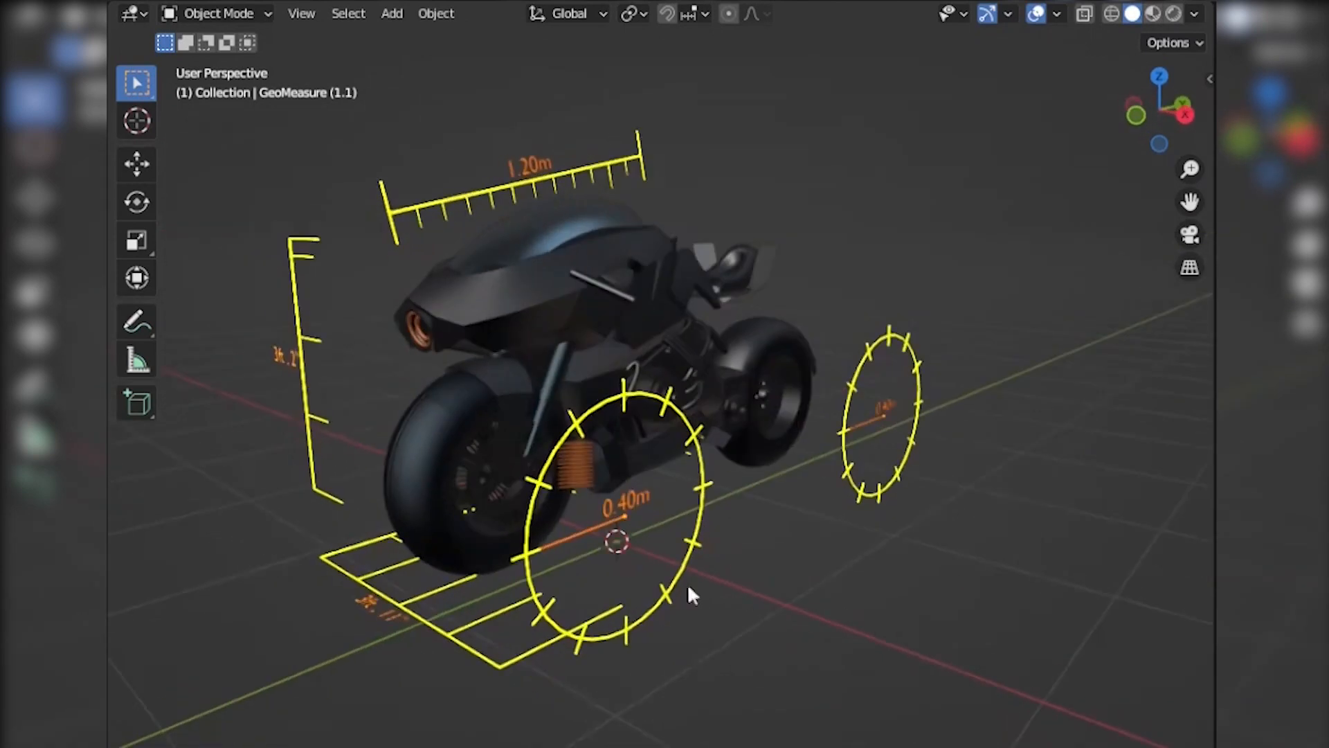
key(Tab)
key(ctrl+Tab)
click(725, 529)
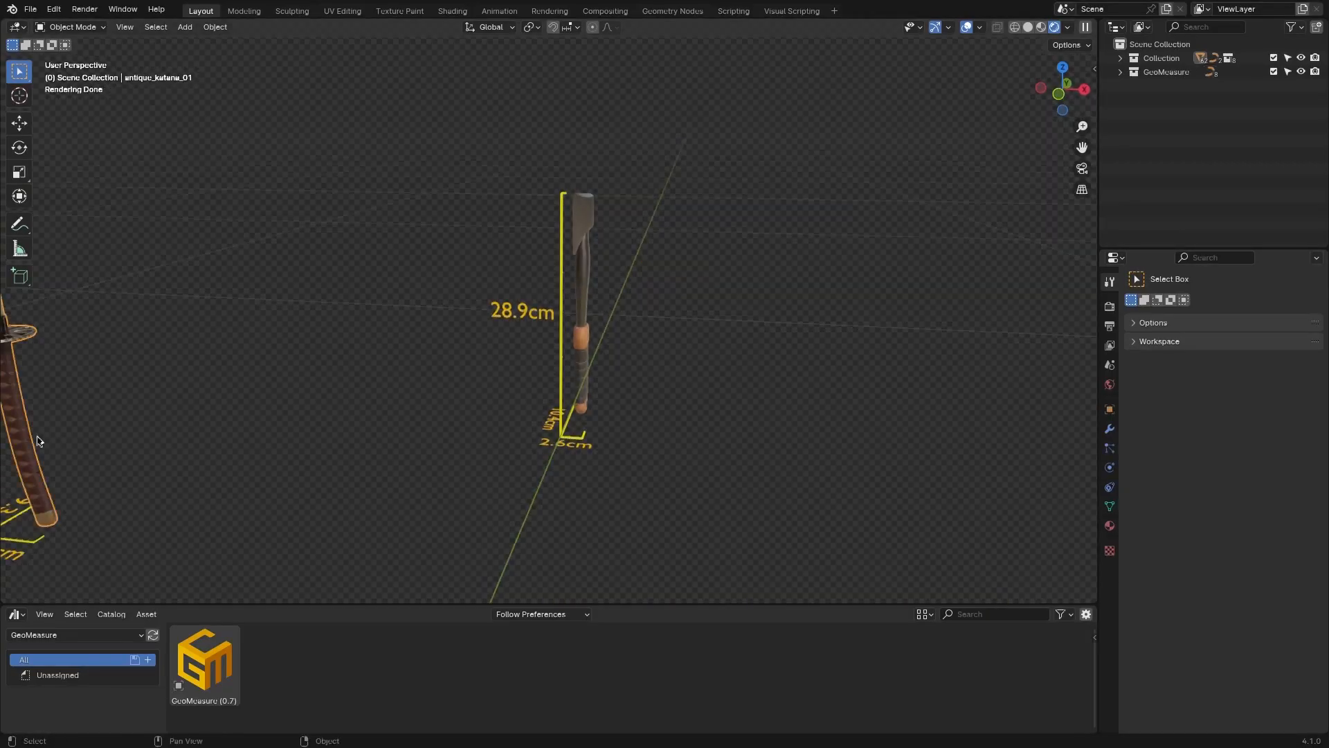
Step: Examine the dimension rulers on the katana, ceramic vase and American football, framing one prop after another
key(KP_Decimal)
middle_drag(298, 388, 263, 311)
click(149, 298)
key(KP_Decimal)
scroll(450, 317, down, 1)
scroll(451, 316, down, 4)
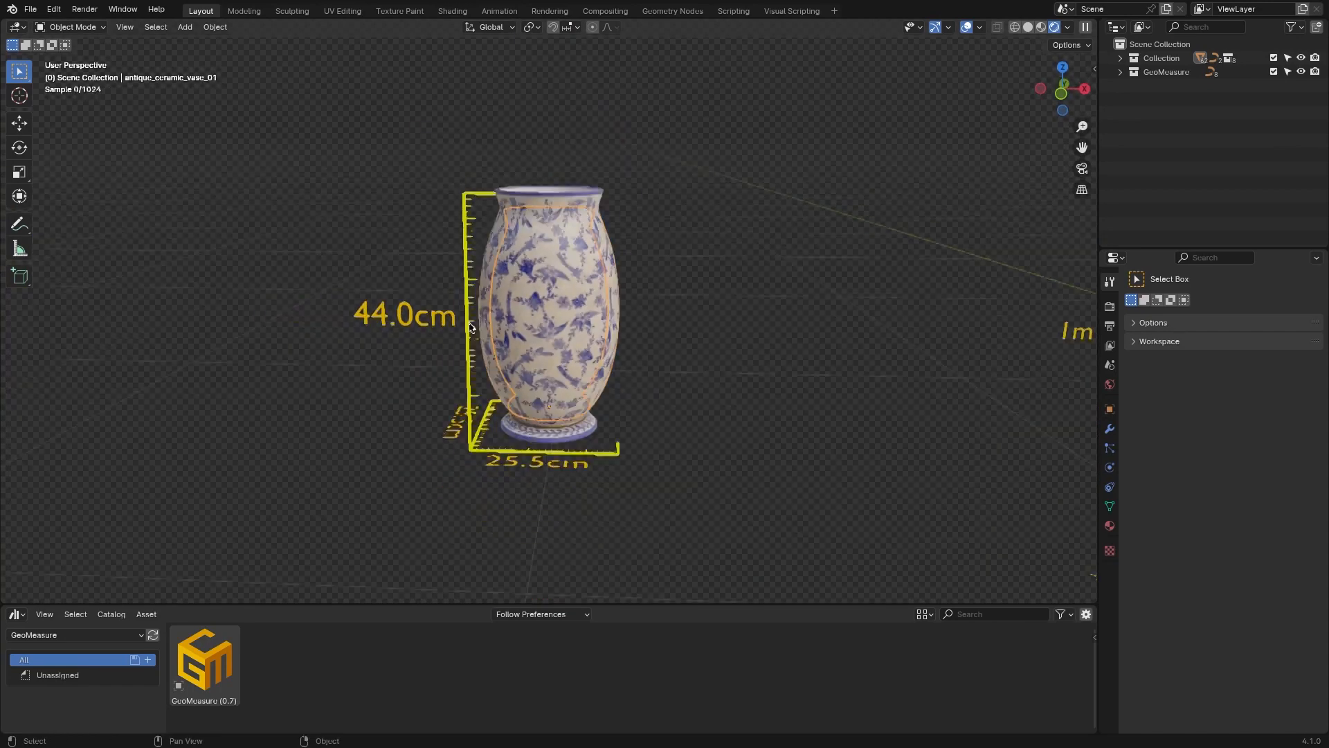
click(114, 324)
key(KP_Decimal)
scroll(475, 333, down, 5)
click(136, 387)
key(KP_Decimal)
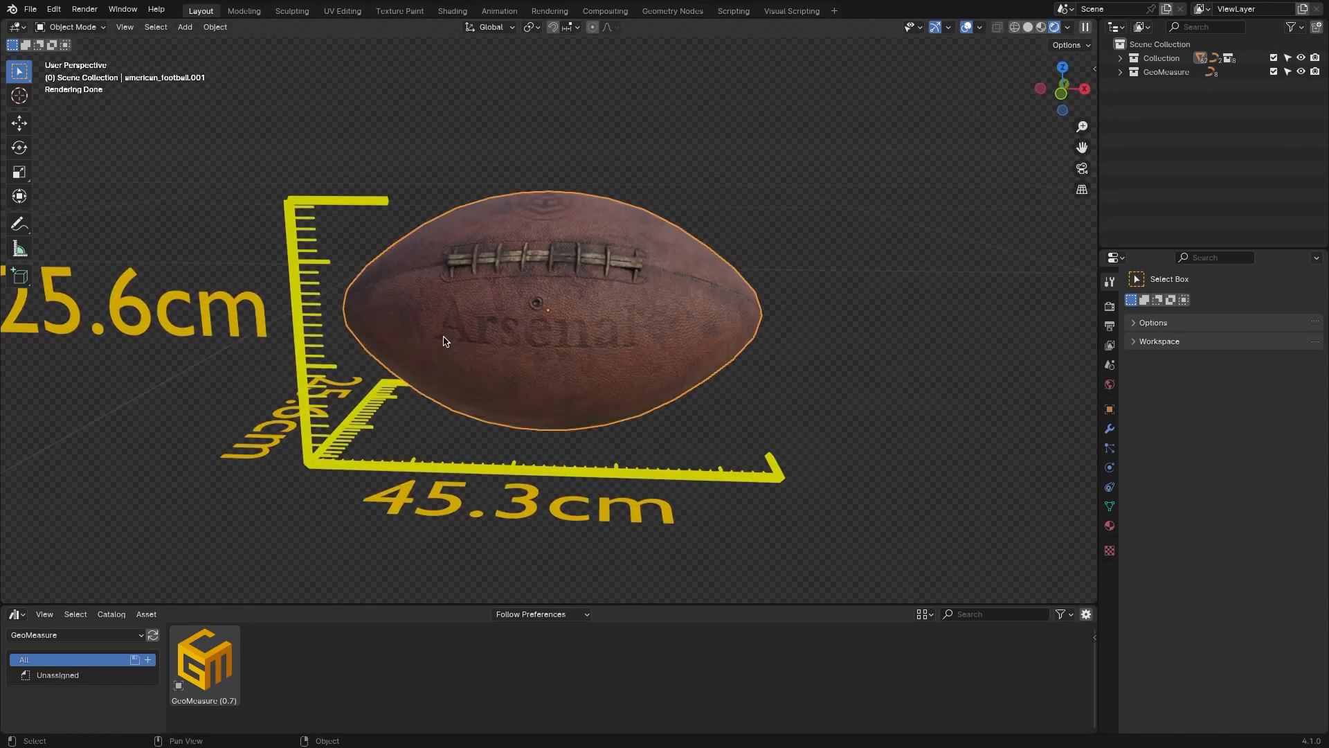
scroll(445, 339, down, 2)
middle_drag(445, 339, 481, 344)
scroll(480, 345, down, 5)
Step: Scale the old tyre up to about 87.9 cm in diameter
click(161, 356)
key(KP_Decimal)
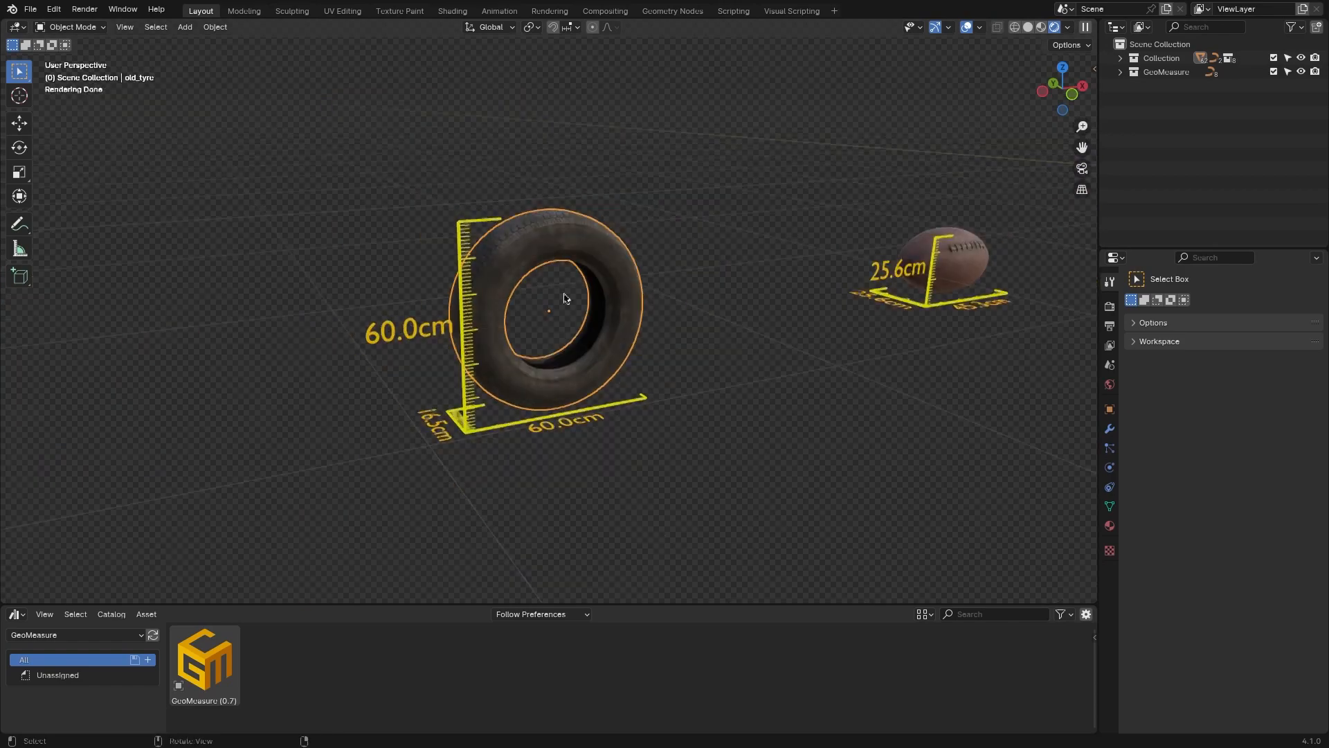
key(s)
scroll(310, 300, down, 5)
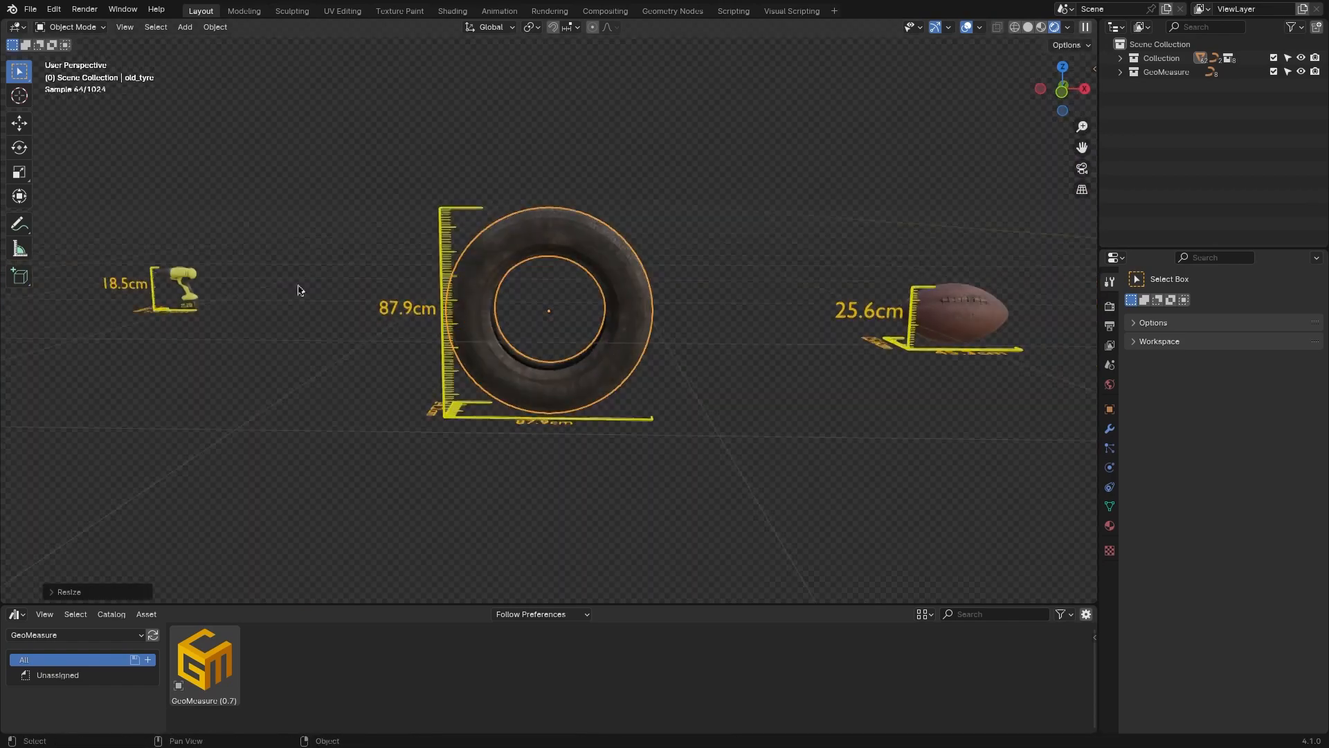
Step: Try to scale up the cordless drill
click(184, 293)
key(KP_Decimal)
scroll(837, 199, down, 2)
key(s)
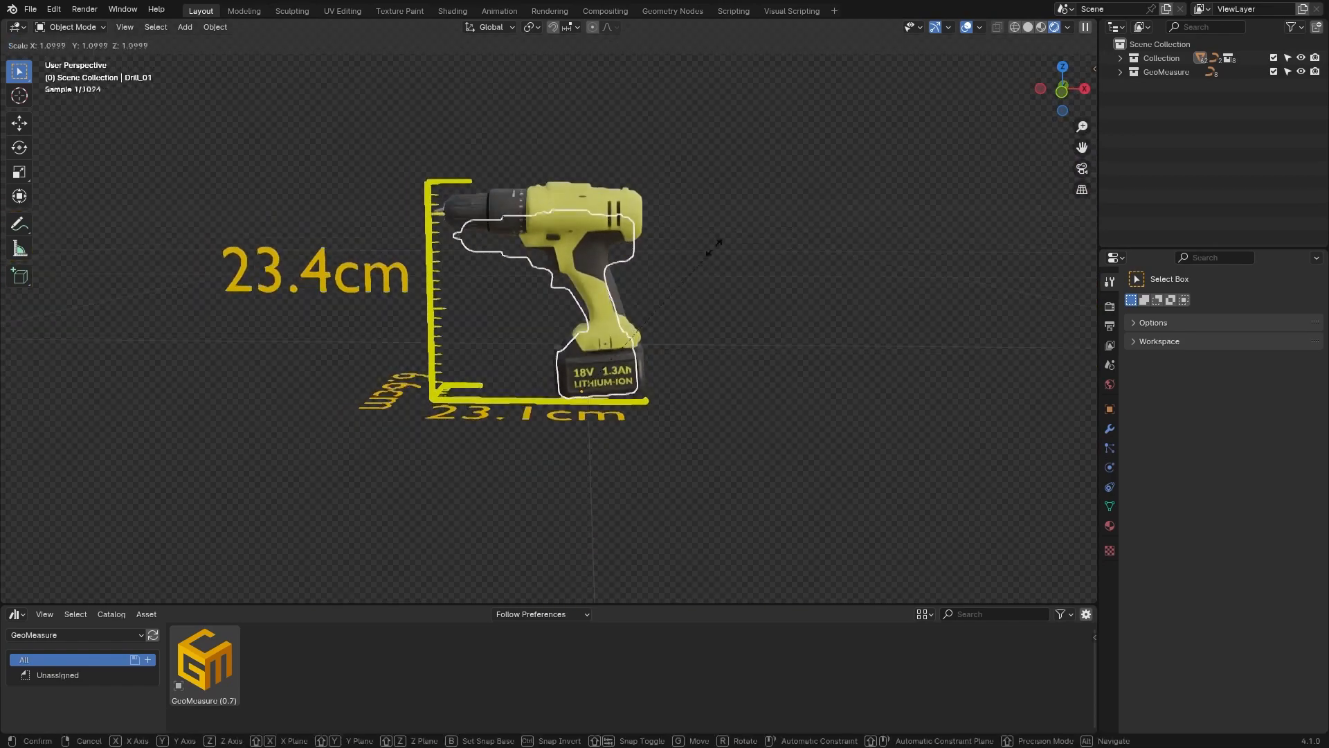
right_click(698, 259)
Step: Frame another prop in the row and examine its dimension rulers
scroll(701, 255, down, 7)
click(572, 132)
mouse_move(700, 256)
middle_down()
mouse_move(402, 267)
mouse_move(594, 295)
mouse_move(692, 273)
middle_up()
key(KP_Decimal)
scroll(755, 278, down, 3)
scroll(734, 275, up, 1)
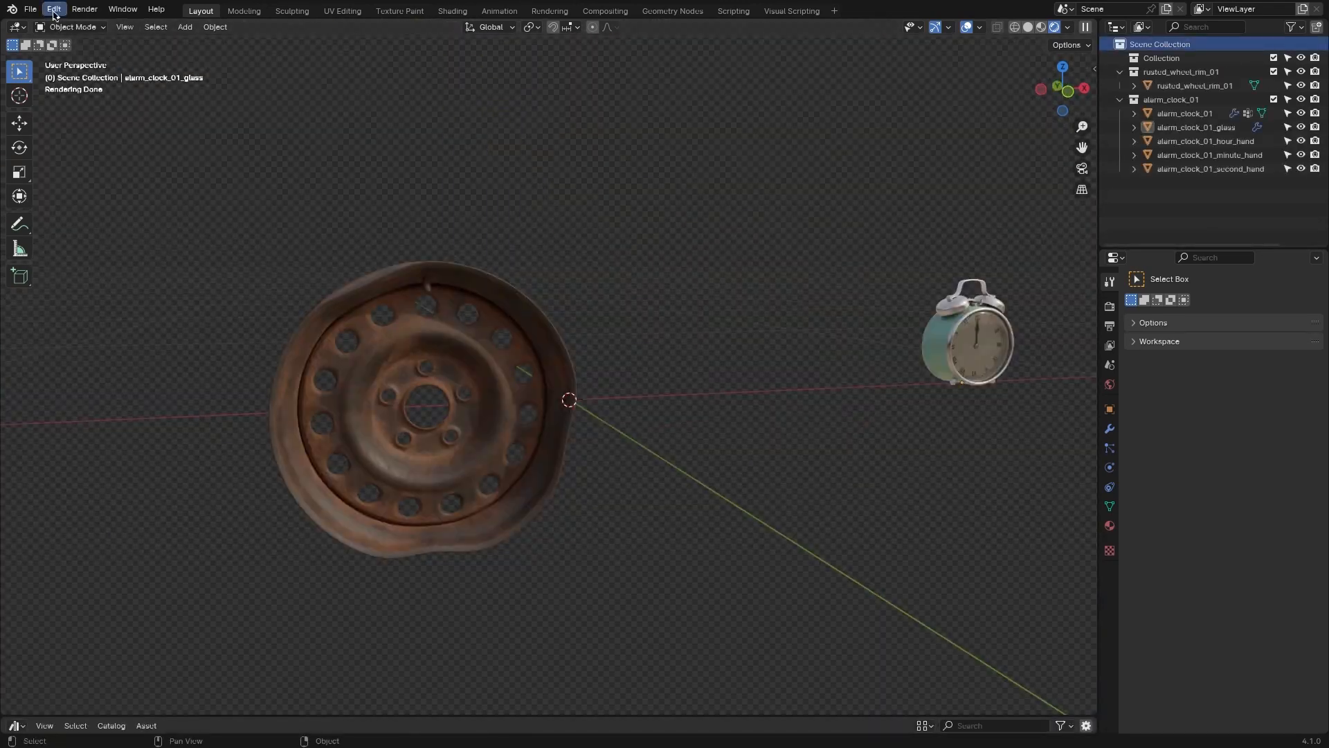
Step: Set the GeoMeasure asset library path to D:\GeoMeasure\ in the preferences and save the preferences
click(54, 9)
click(69, 208)
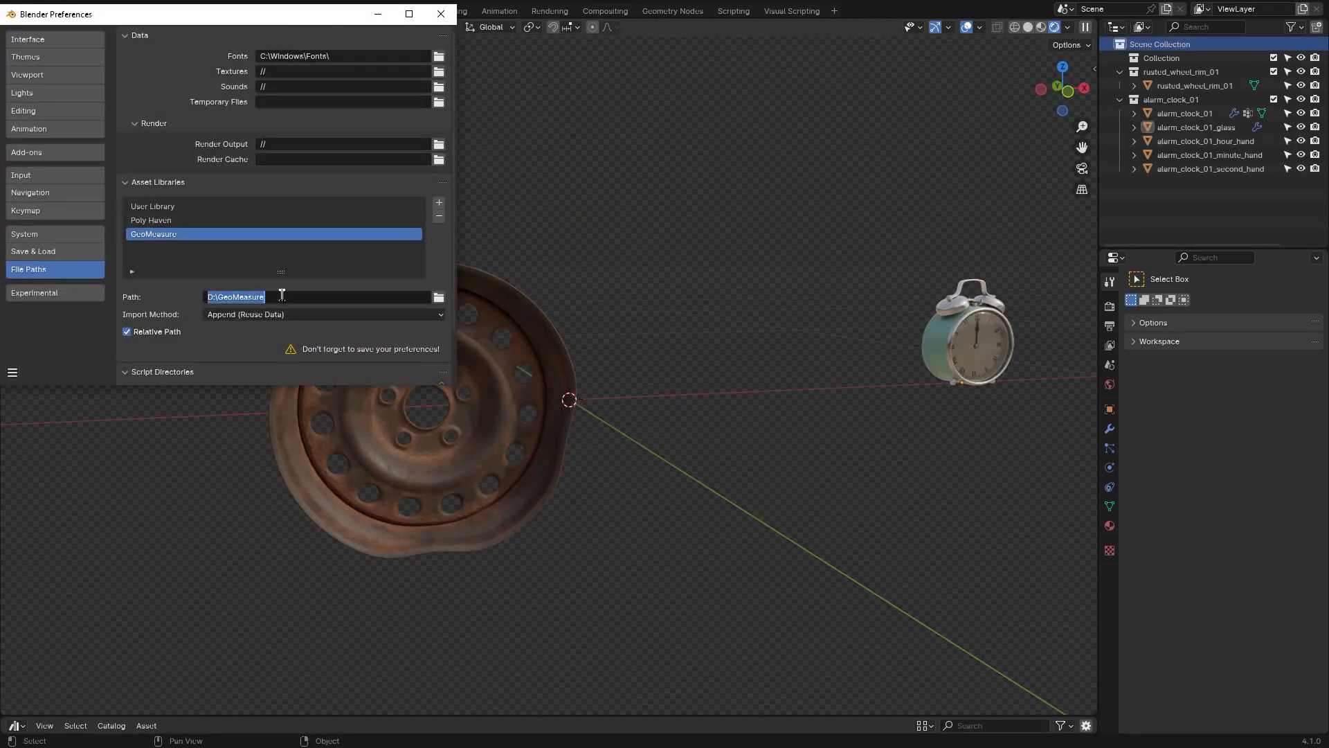
click(439, 297)
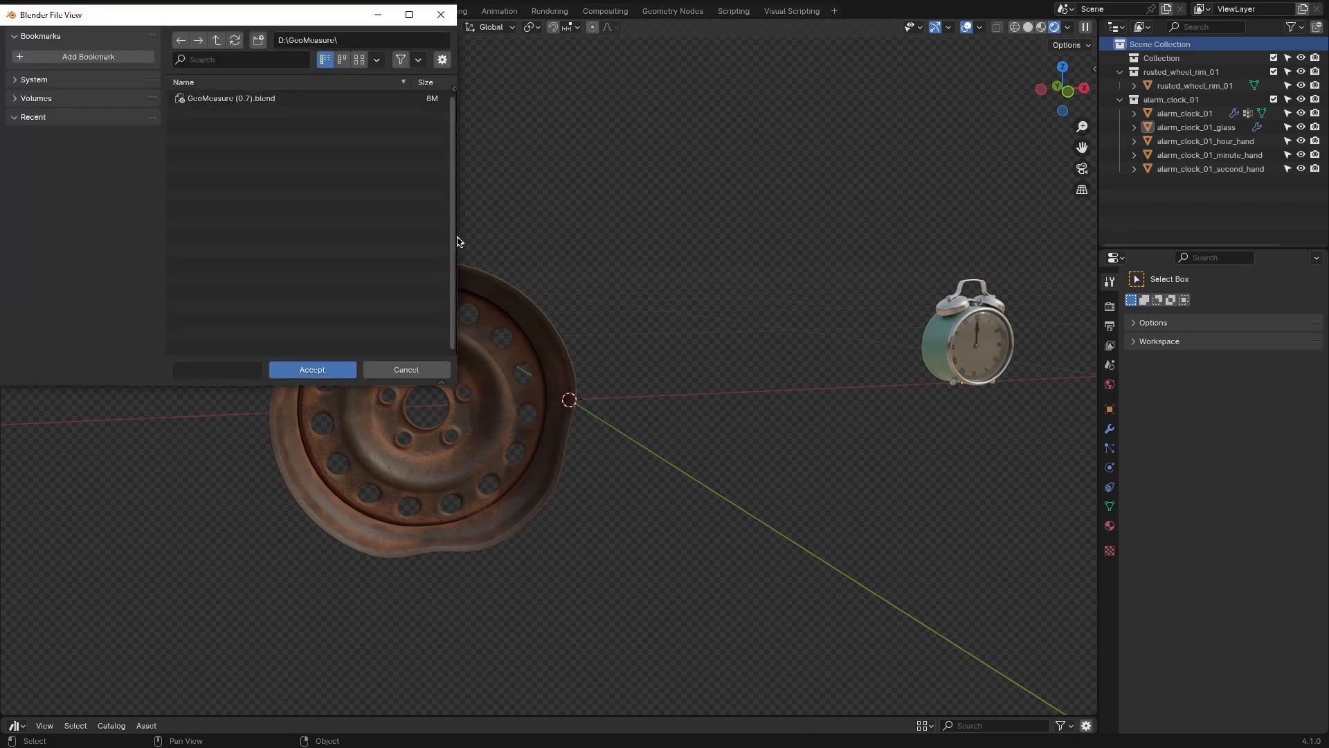
drag(457, 241, 606, 243)
drag(415, 14, 563, 132)
click(611, 487)
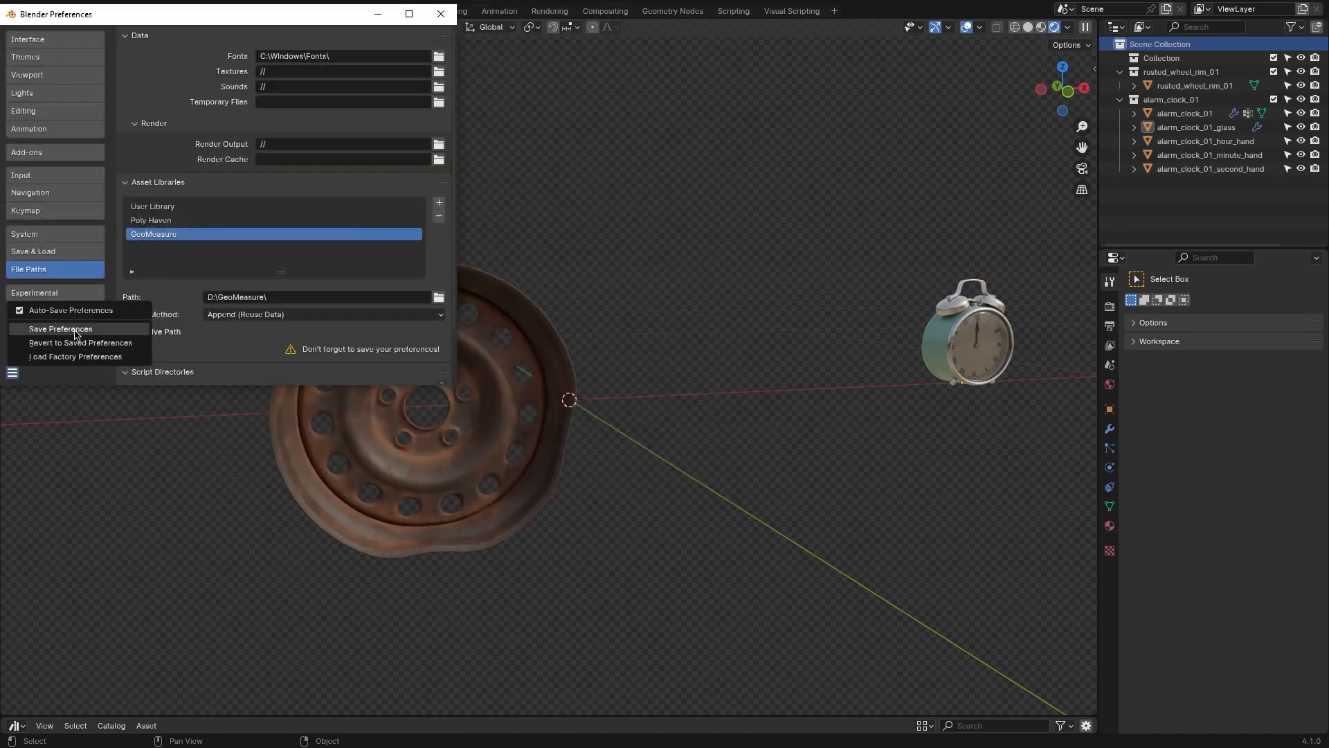
click(432, 21)
Step: Enlarge the asset browser and switch it to the GeoMeasure library
drag(73, 716, 66, 535)
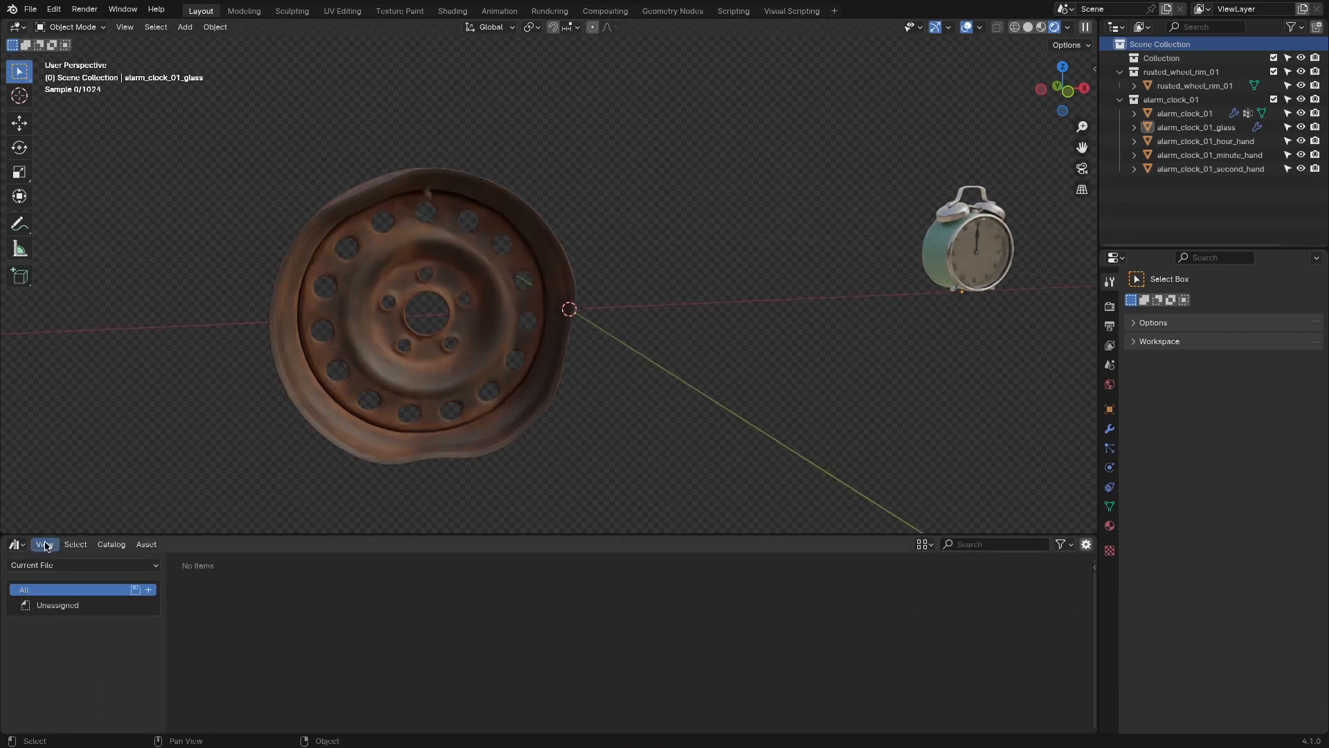
click(63, 565)
click(41, 688)
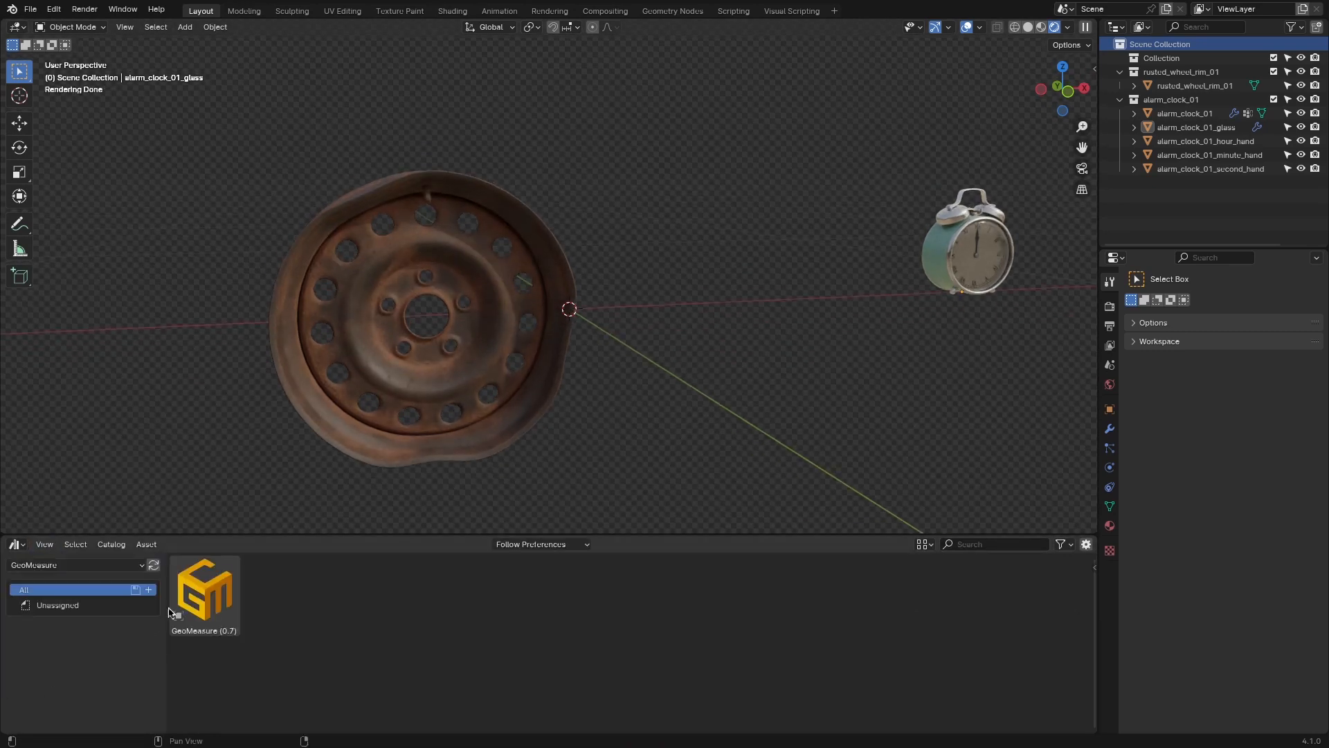
Step: Place the GeoMeasure (0.7) asset in the scene and move it along Y behind the wheel rim
scroll(543, 362, down, 1)
middle_drag(542, 363, 511, 373)
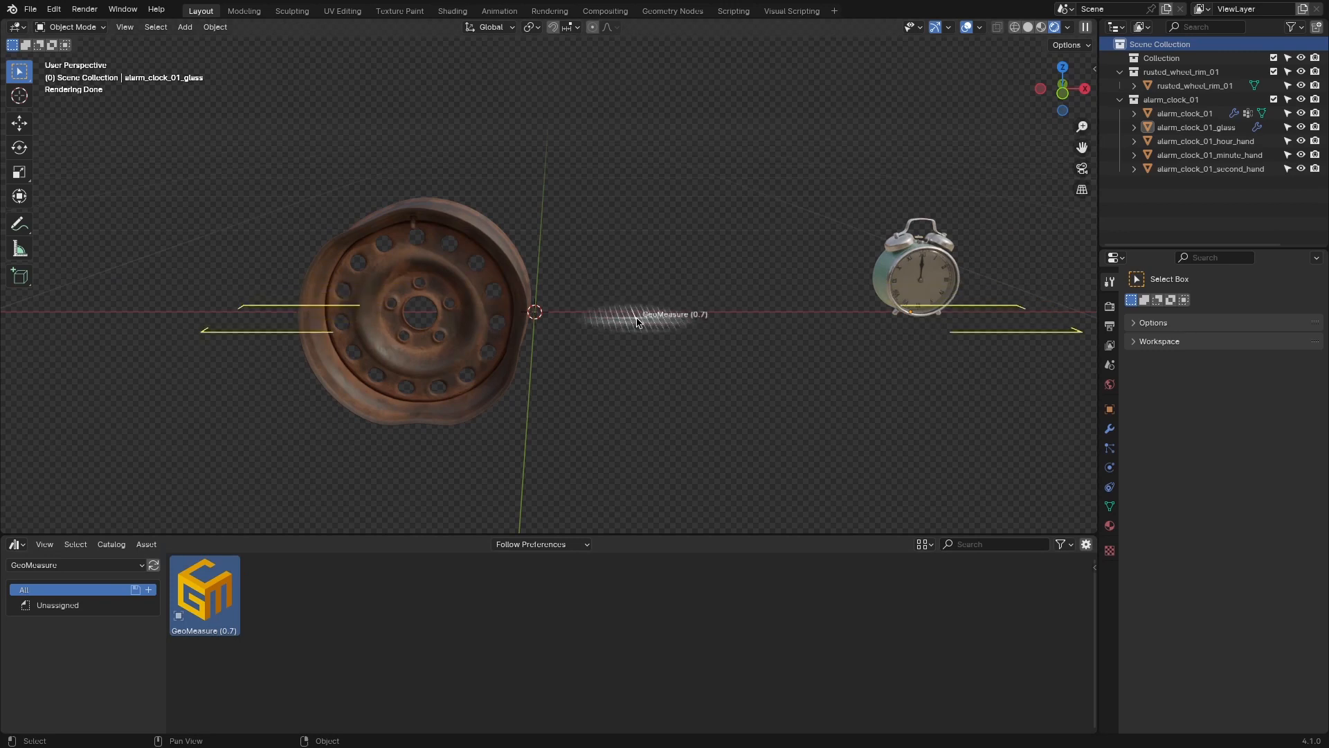
drag(637, 321, 623, 321)
middle_drag(623, 321, 542, 360)
key(g)
key(y)
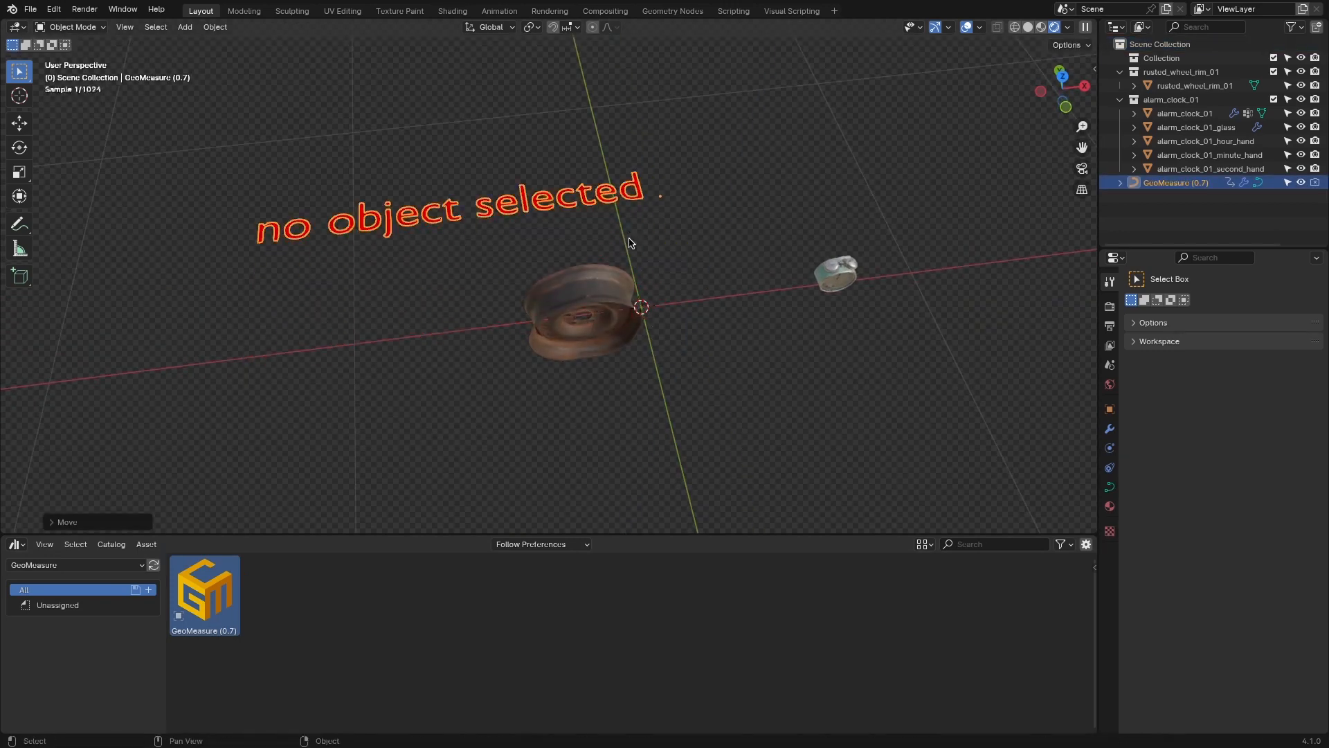
Step: Show the modifier settings of the GeoMeasure object and enlarge the 3D viewport
scroll(629, 243, up, 2)
middle_drag(654, 273, 652, 237)
click(649, 278)
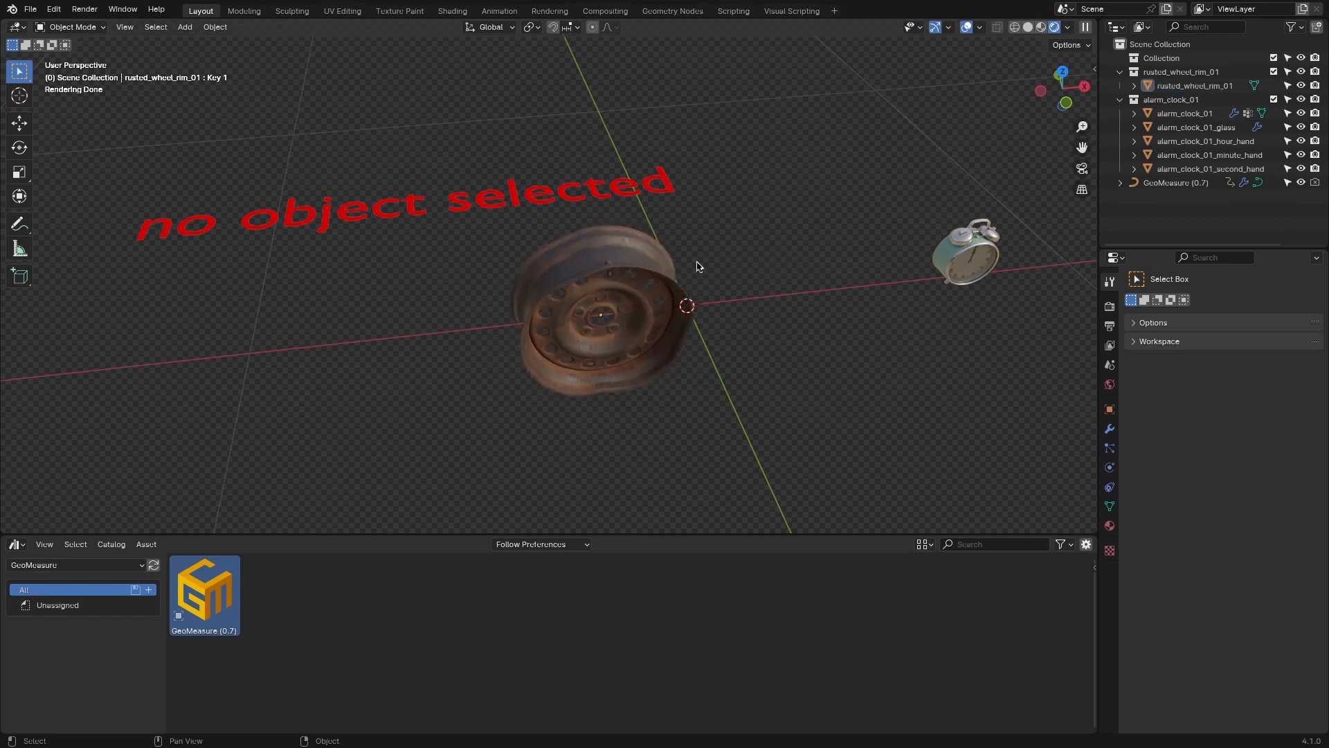
scroll(652, 283, up, 1)
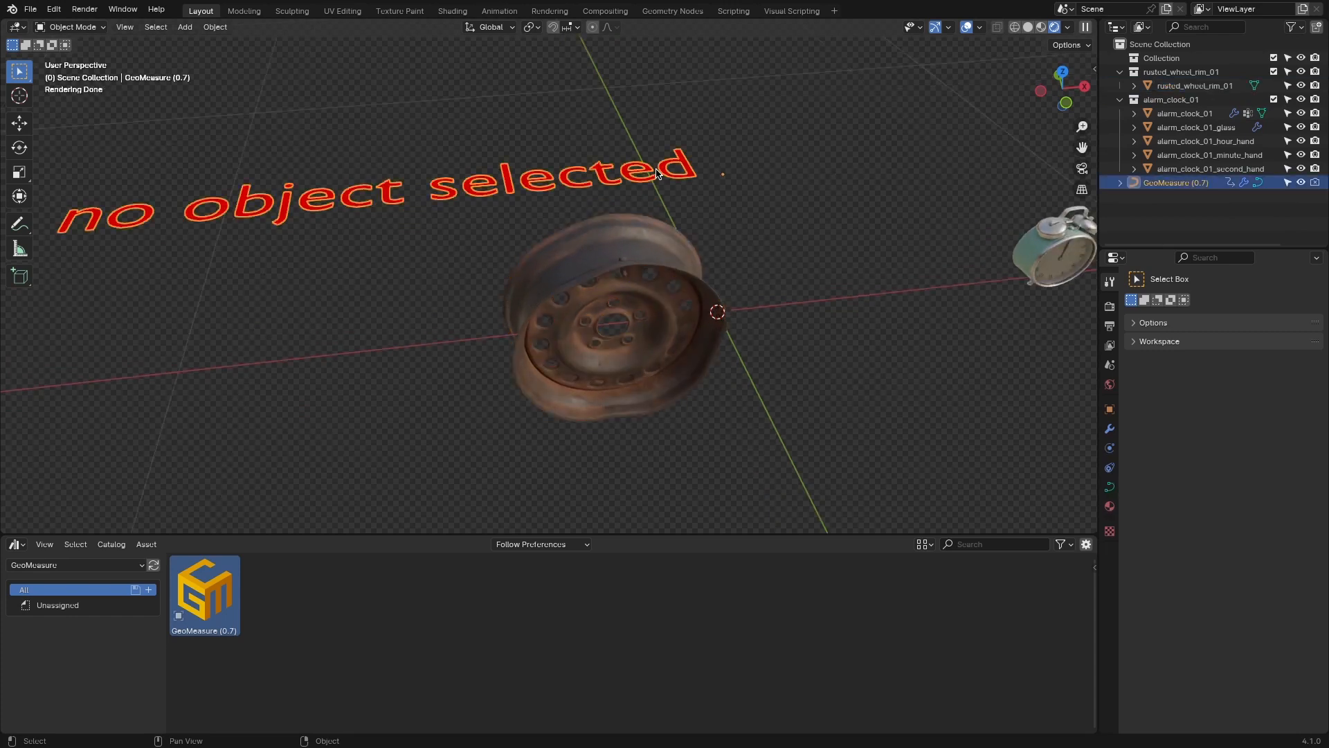
click(1110, 430)
drag(1040, 535, 1056, 633)
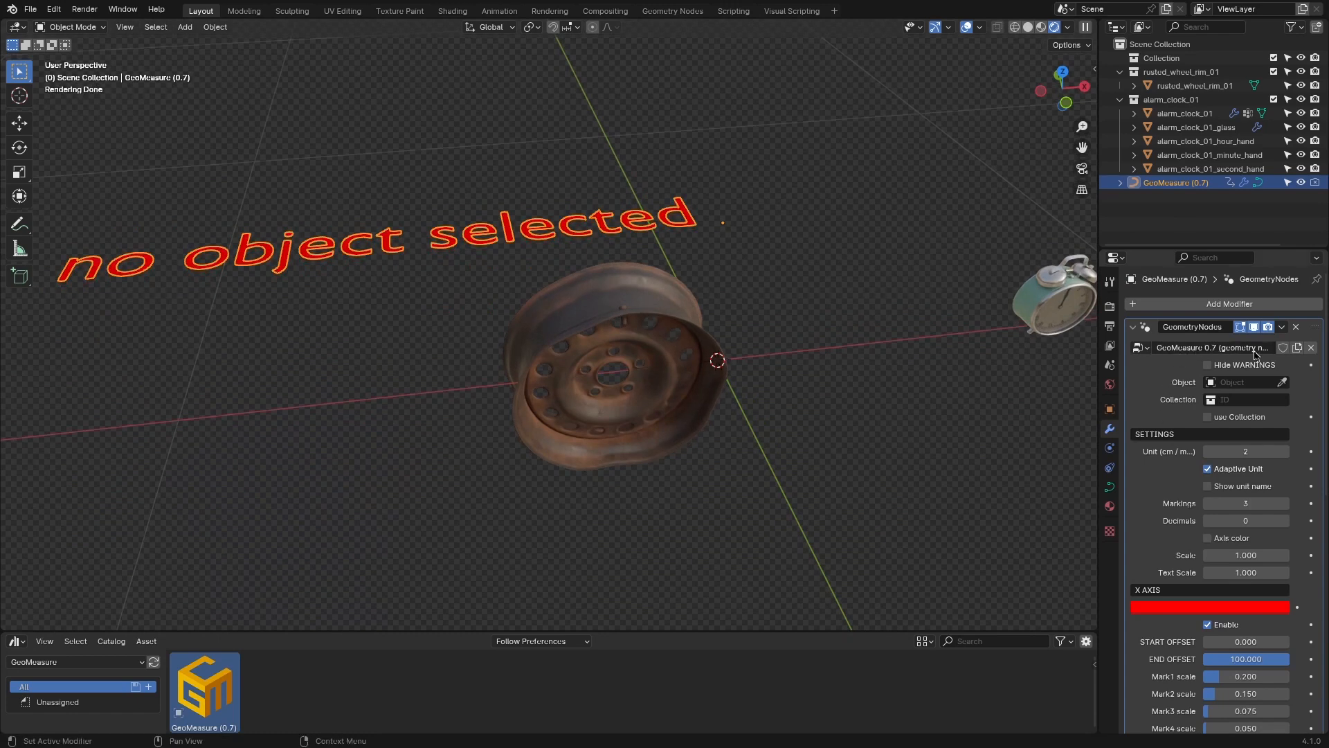
Step: Assign the rusted wheel rim as the GeoMeasure modifier's target object
click(1240, 386)
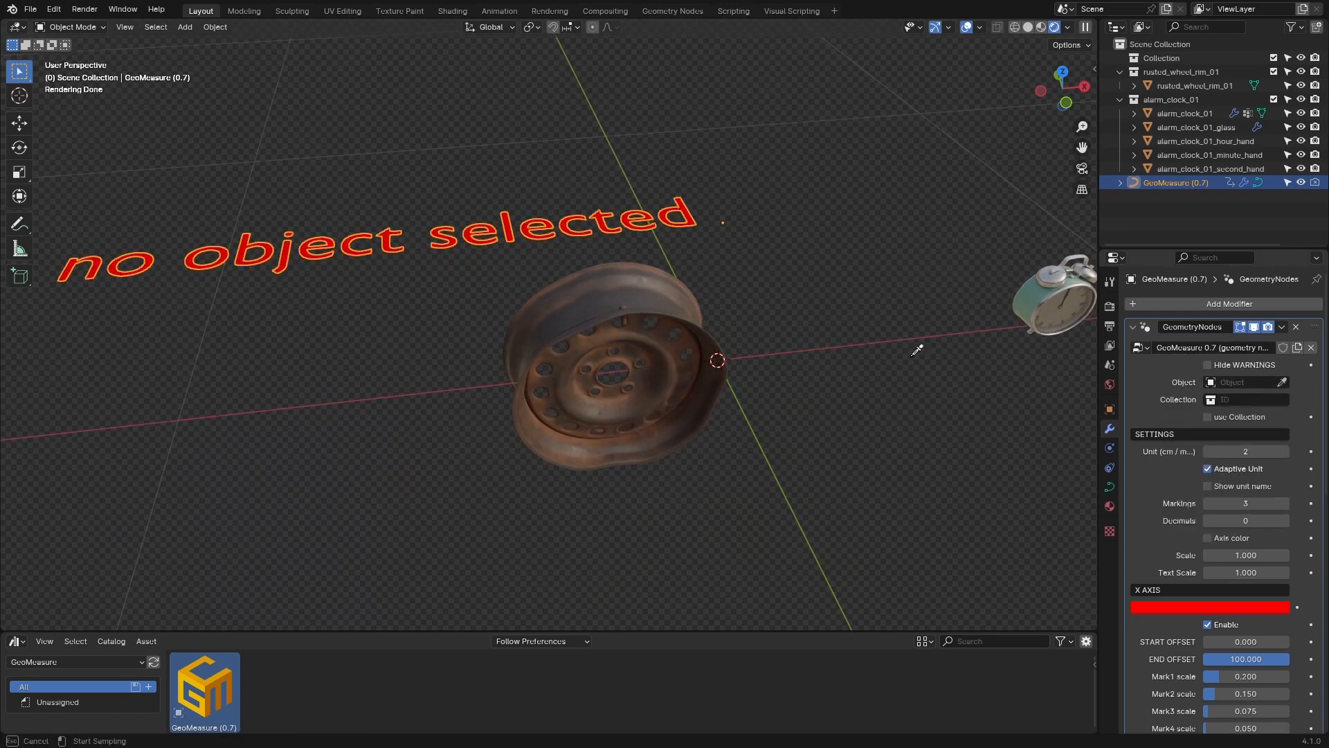
click(697, 322)
middle_drag(731, 321, 752, 341)
middle_drag(876, 322, 869, 294)
Step: Switch the GeoMeasure modifier's target object to the alarm clock body
click(1282, 382)
scroll(931, 319, up, 1)
shift+middle_drag(959, 322, 761, 313)
click(767, 312)
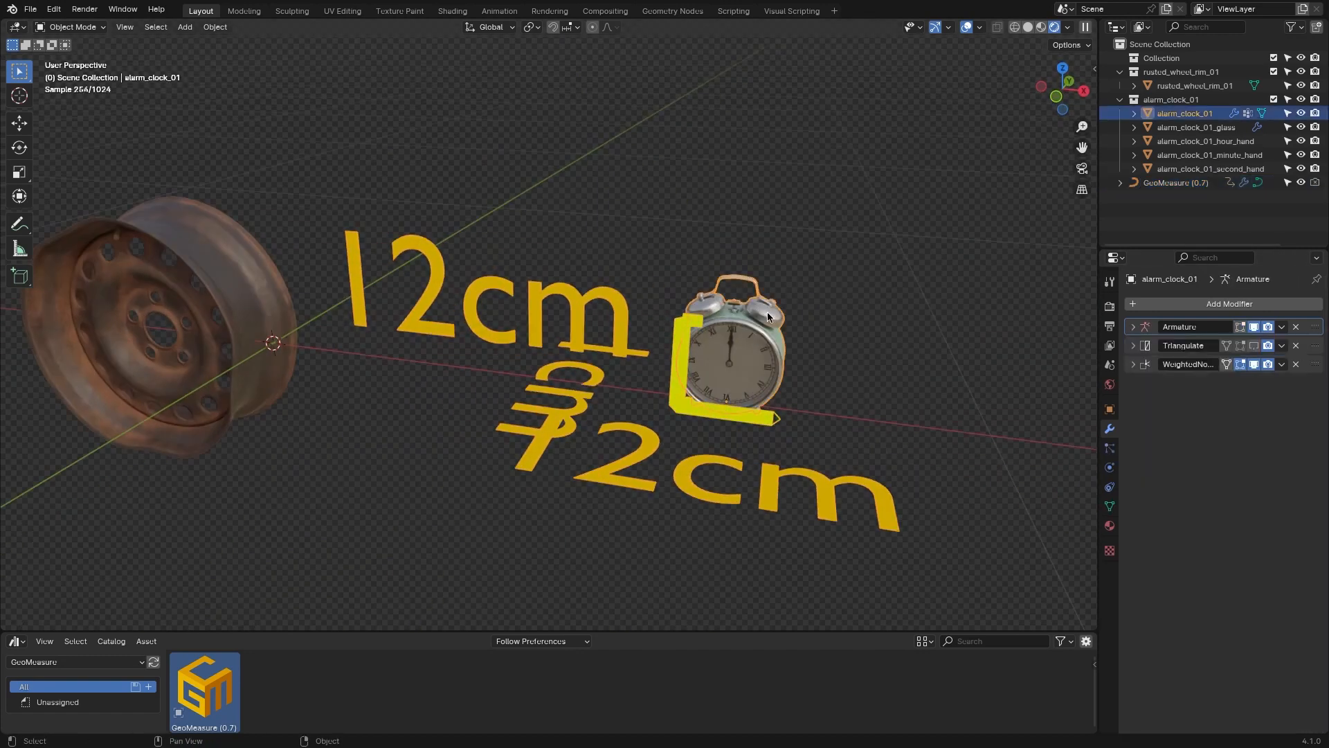
Step: Try moving the alarm clock body, and undo the GeoMeasure target object assignments
key(g)
right_click(950, 315)
middle_drag(950, 315, 914, 320)
key(ctrl+z)
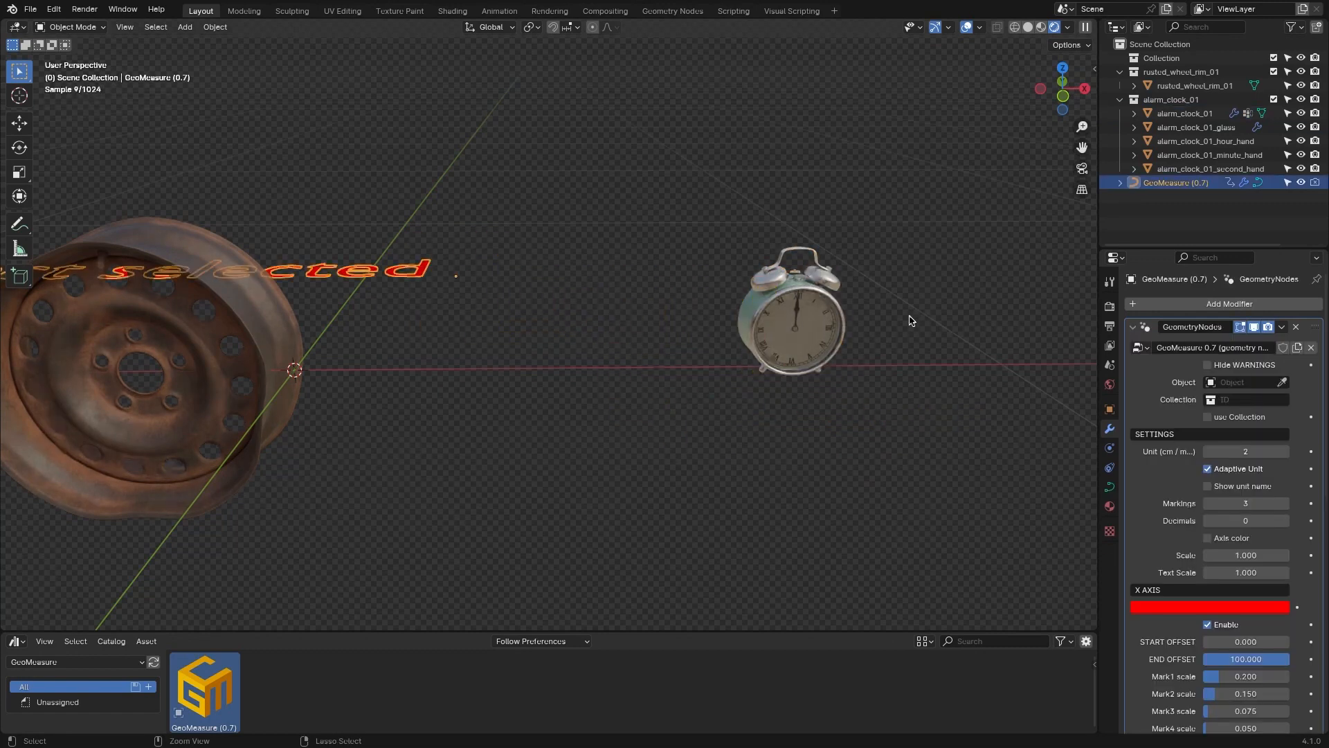
Step: Set the GeoMeasure modifier's target collection to alarm_clock_01
click(1236, 399)
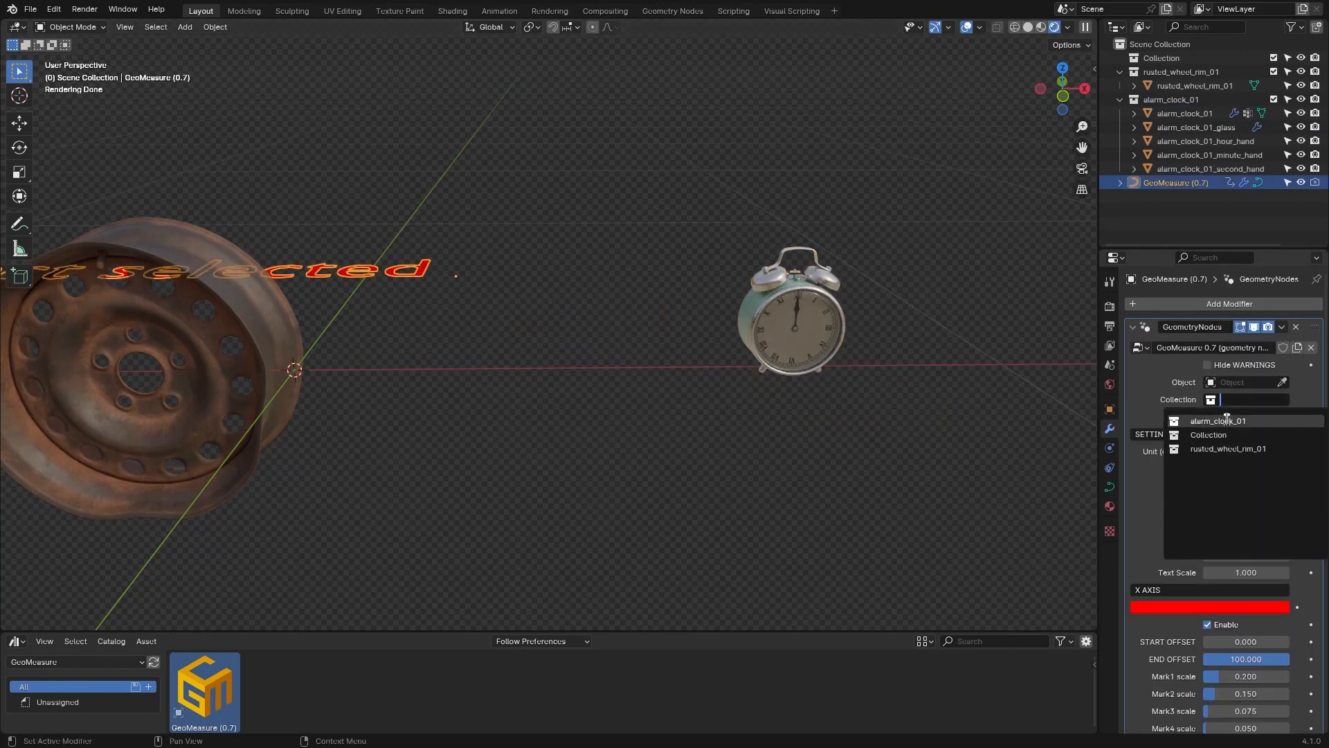
click(1227, 421)
middle_drag(942, 388, 914, 291)
Step: Try moving the clock's body and its glass separately to test the collection measurement
click(867, 231)
key(g)
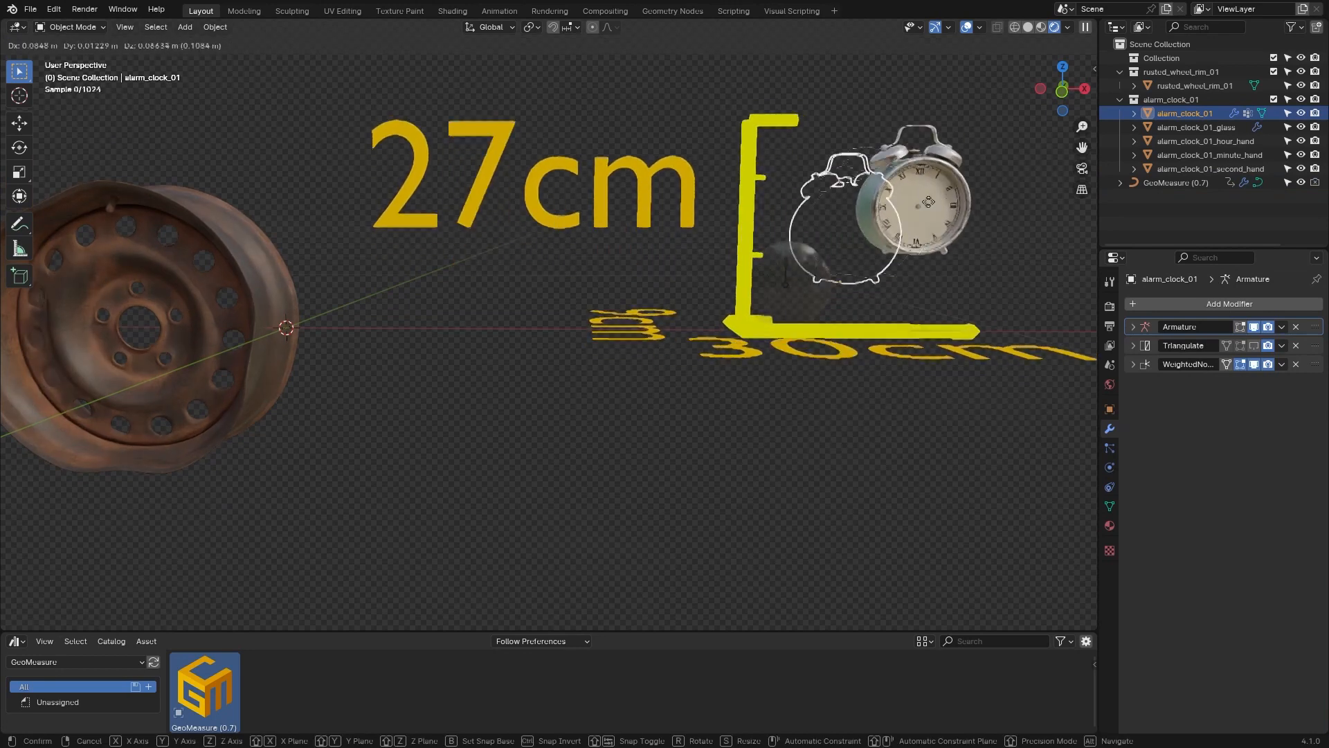
right_click(928, 201)
click(798, 266)
key(g)
right_click(859, 255)
click(910, 247)
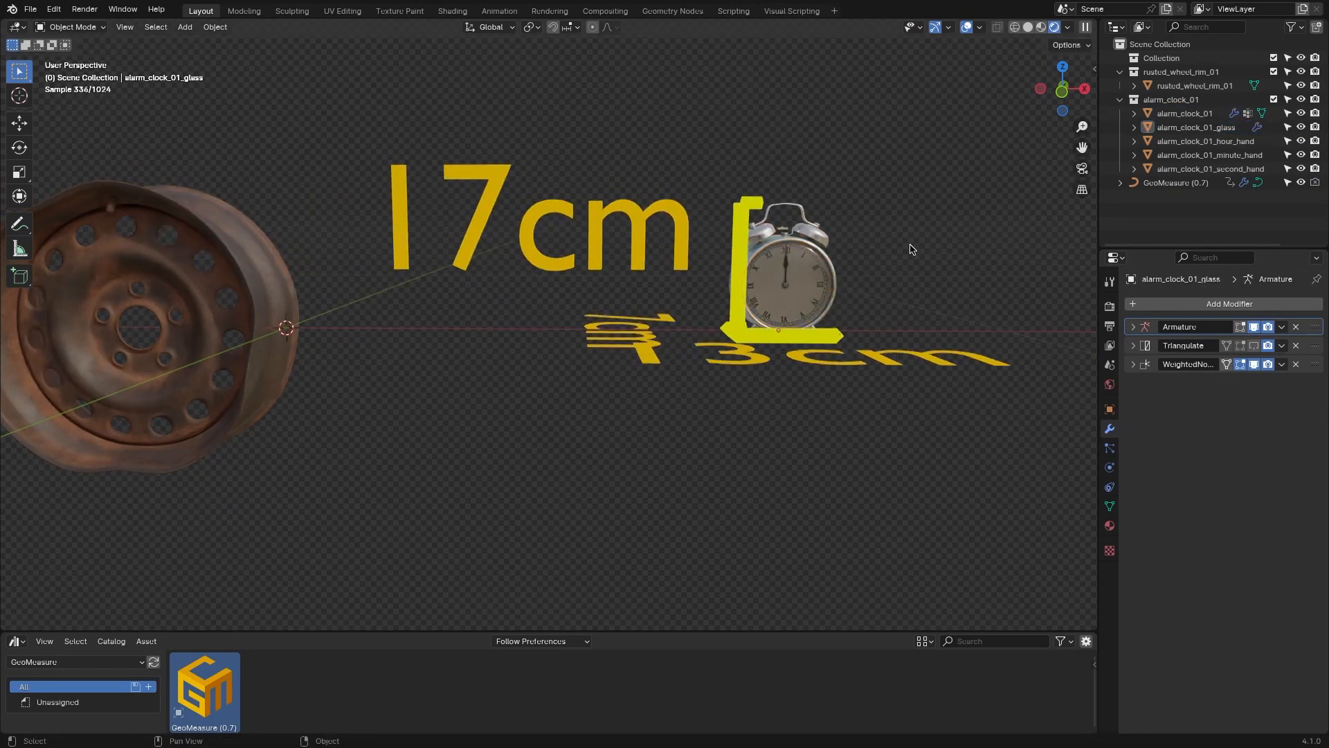
middle_drag(911, 249, 776, 325)
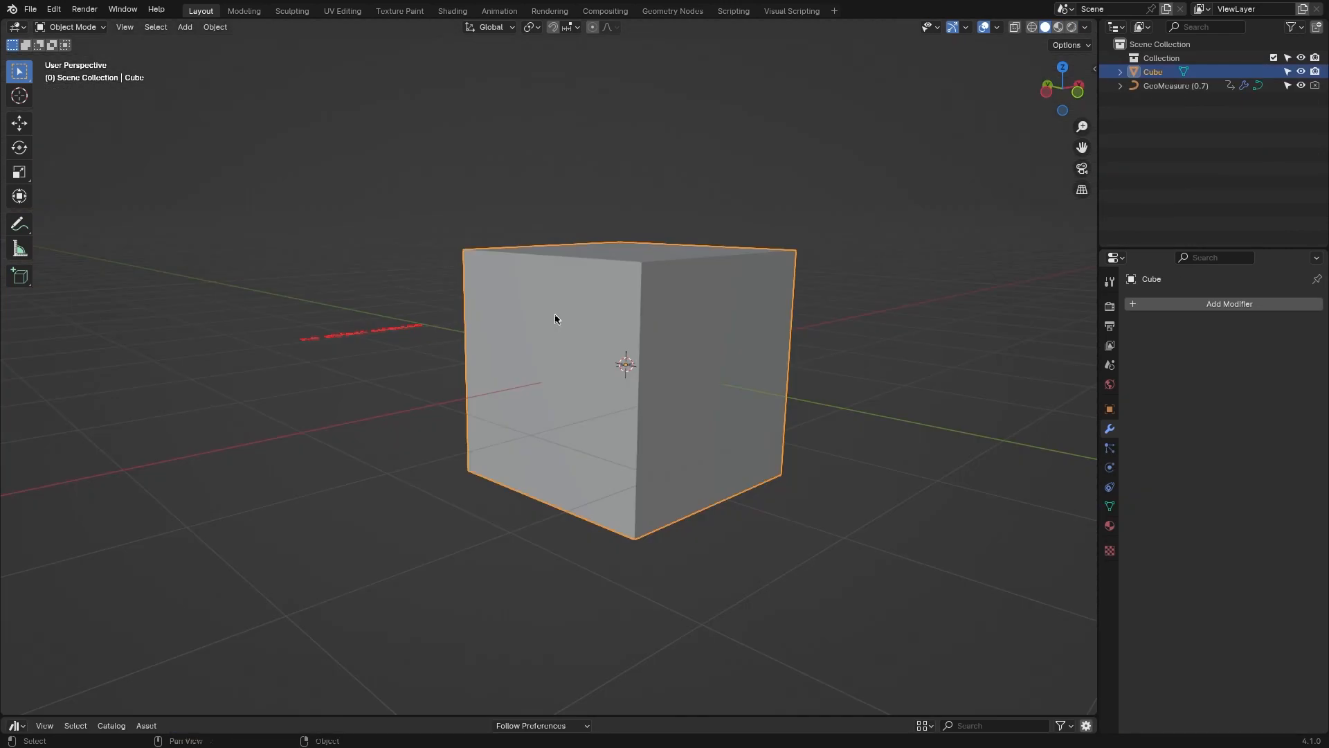
Step: Assign the cube as the target object of the GeoMeasure object
click(1176, 85)
click(706, 347)
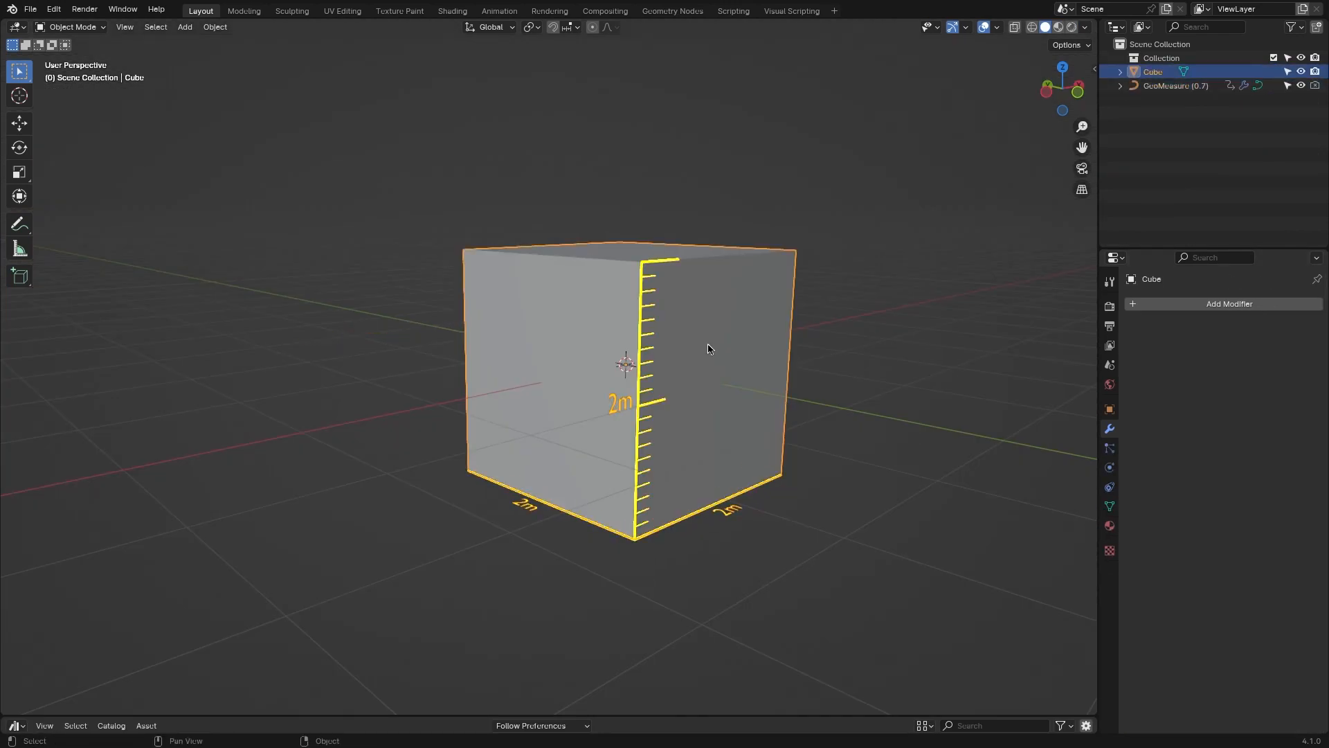
Step: Try moving the cube's side face along Y in Edit Mode, and undo the move
key(Tab)
click(712, 352)
key(g)
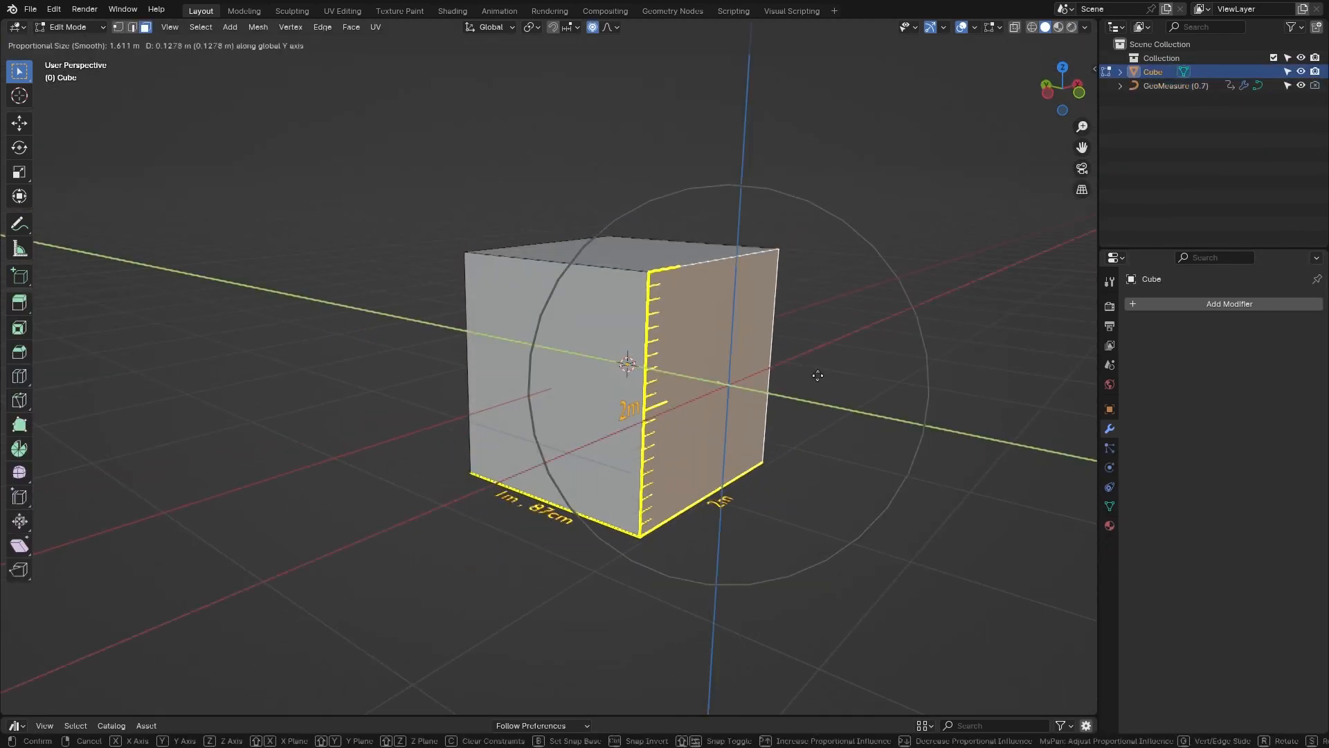
click(690, 360)
key(g)
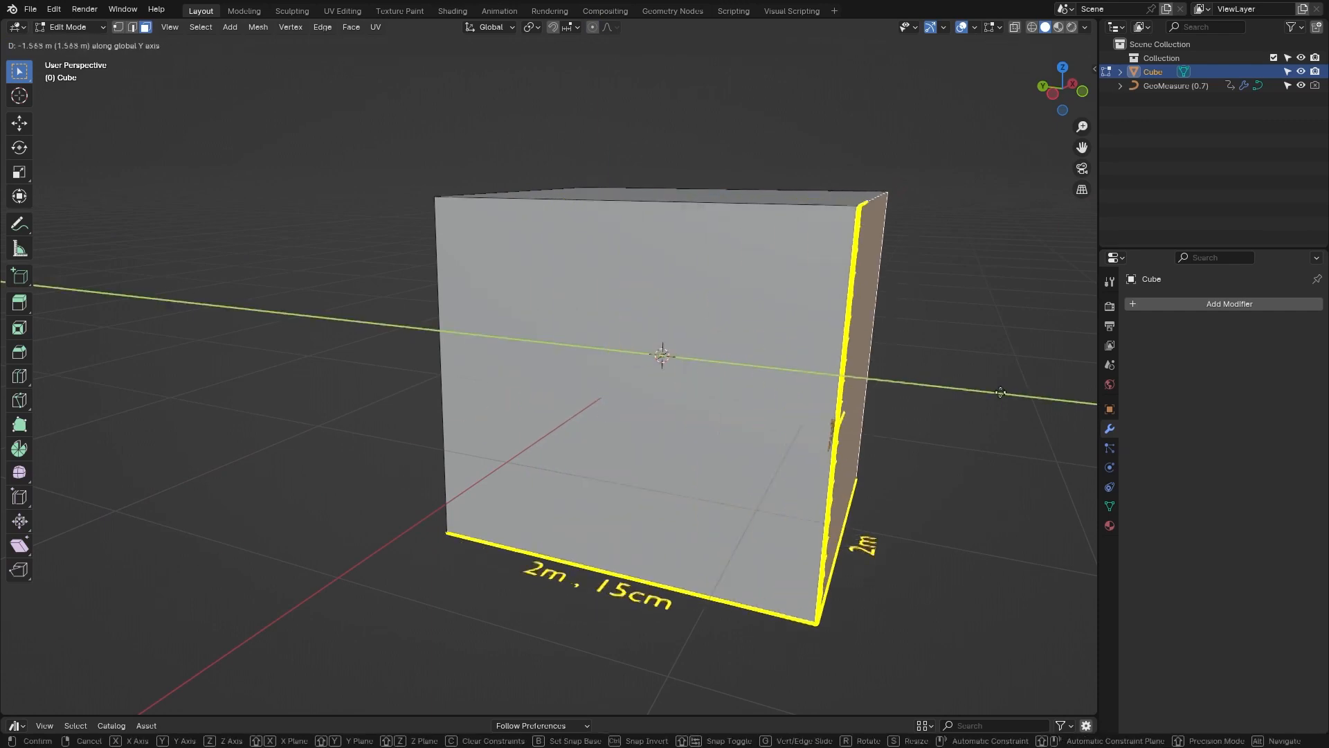
key(Escape)
key(ctrl+z)
Step: Inset the cube's side face and extrude the inner face outward into a narrow neck
scroll(756, 353, down, 3)
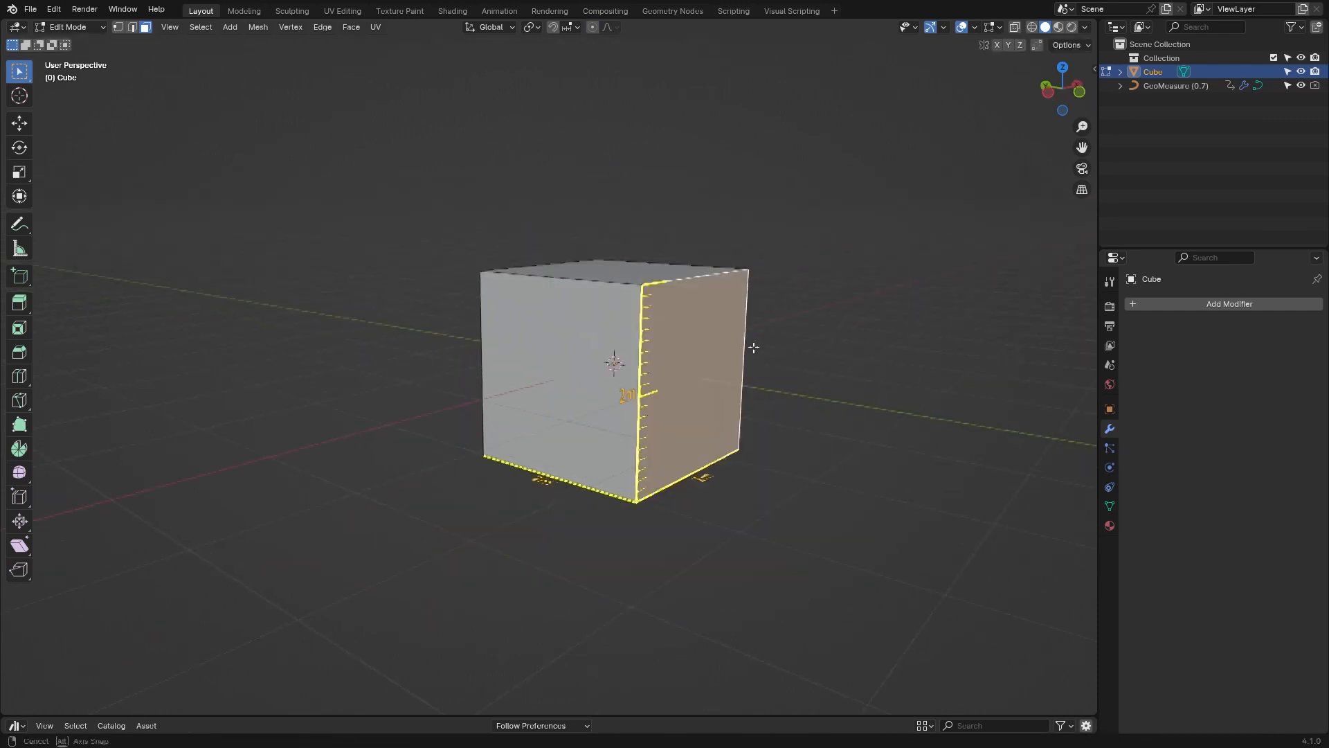
scroll(758, 355, up, 1)
middle_drag(754, 347, 757, 386)
key(i)
click(717, 356)
key(e)
click(986, 416)
Step: Extrude the neck's end face again and scale it up into a wide flare
middle_drag(986, 417, 714, 355)
key(e)
click(589, 350)
middle_drag(589, 349, 839, 307)
key(s)
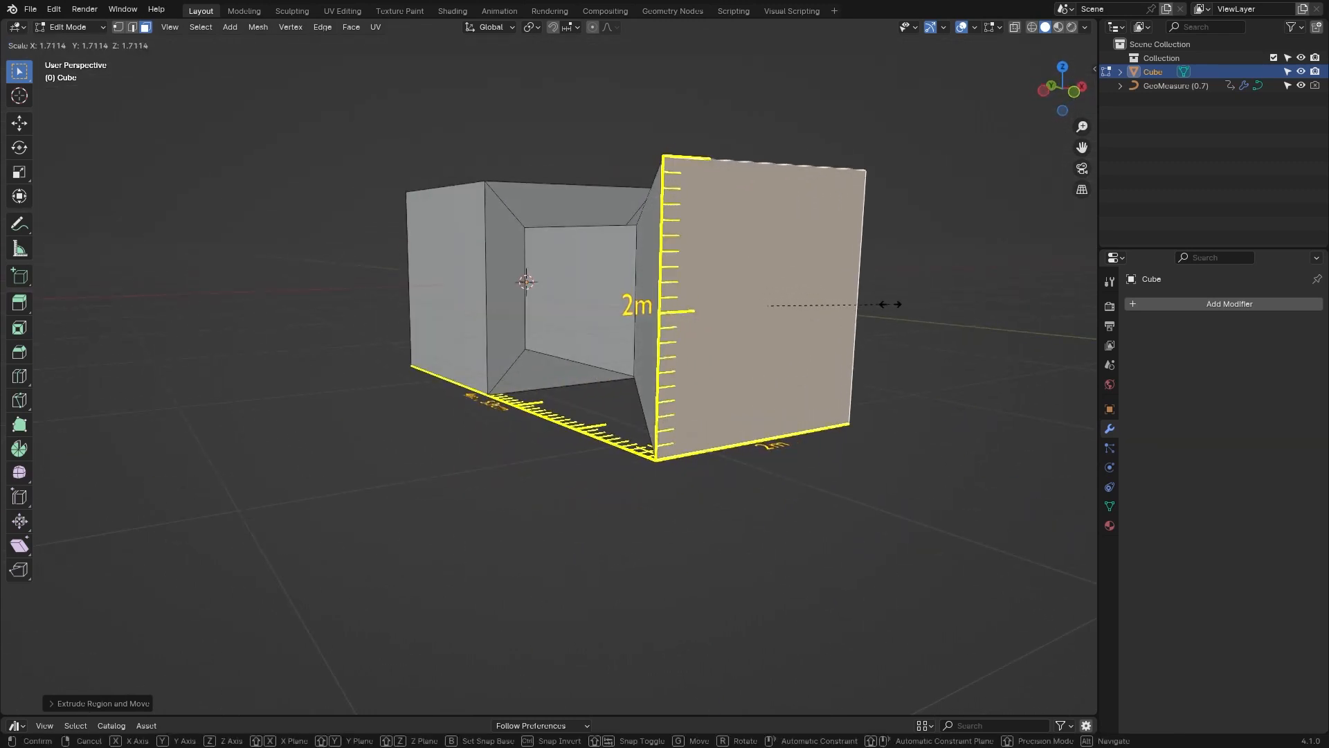
click(949, 294)
Step: Select the flared end section and move it along the Y axis
middle_drag(949, 293, 827, 326)
key(ctrl+KP_Add)
key(ctrl+KP_Add)
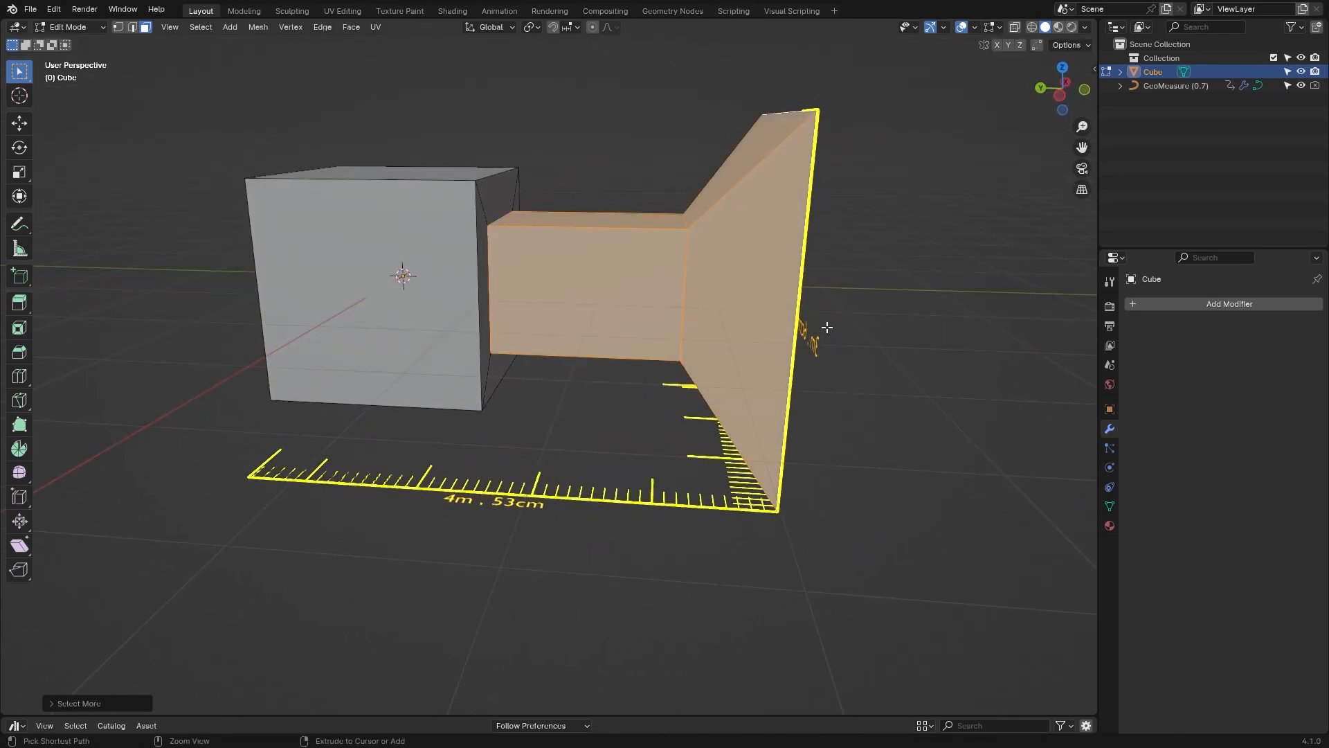
key(ctrl+KP_Subtract)
key(g)
key(y)
click(684, 335)
Step: Extrude a side face of the mesh outward, making that side about 4.31 m long overall
middle_drag(432, 331, 398, 315)
click(662, 279)
middle_drag(626, 279, 662, 273)
key(e)
middle_drag(830, 273, 448, 325)
click(448, 325)
Step: Select the top faces of the widened end section and lower them together along the Z axis
mouse_move(595, 374)
middle_down()
mouse_move(522, 342)
mouse_move(588, 378)
middle_up()
click(525, 154)
shift+click(689, 142)
middle_drag(692, 229, 695, 191)
key(g)
key(z)
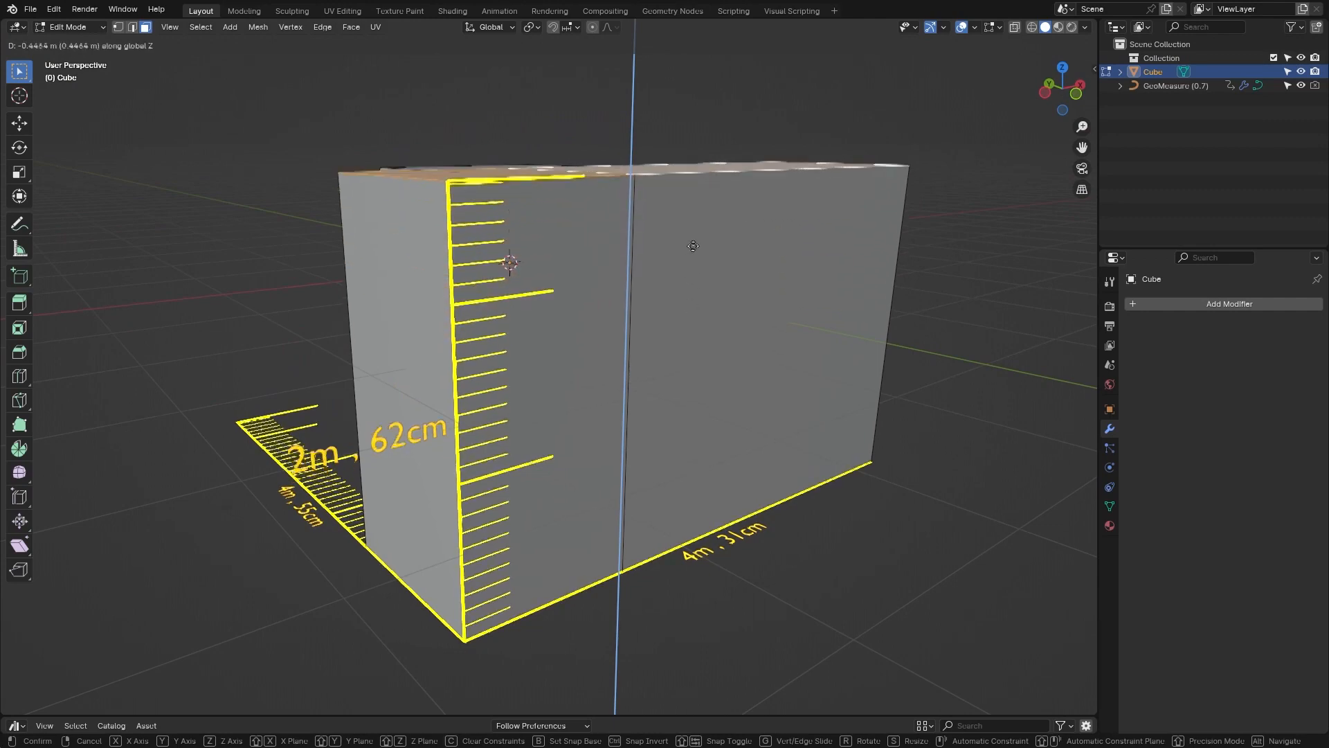
click(700, 326)
Step: Raise the original cube block's top face along Z, making the mesh about 2.85 m tall overall
middle_drag(696, 326, 743, 346)
click(475, 148)
key(g)
key(z)
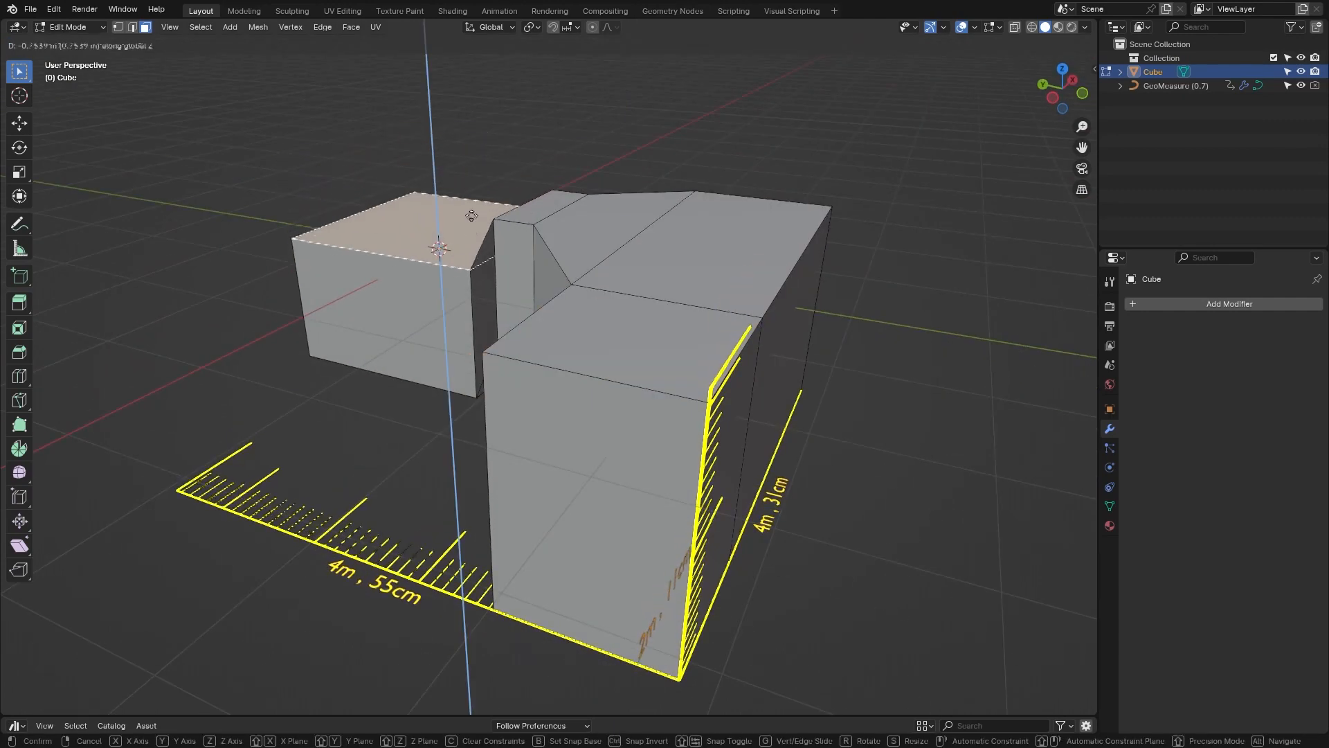
click(529, 114)
Step: Inset the cube block's top face and extrude it upward, making the mesh about 3.46 m tall overall
scroll(588, 224, down, 3)
alt+middle_drag(588, 224, 504, 236)
scroll(504, 236, up, 2)
alt+middle_drag(444, 336, 534, 318)
scroll(534, 318, down, 2)
alt+middle_drag(429, 215, 399, 226)
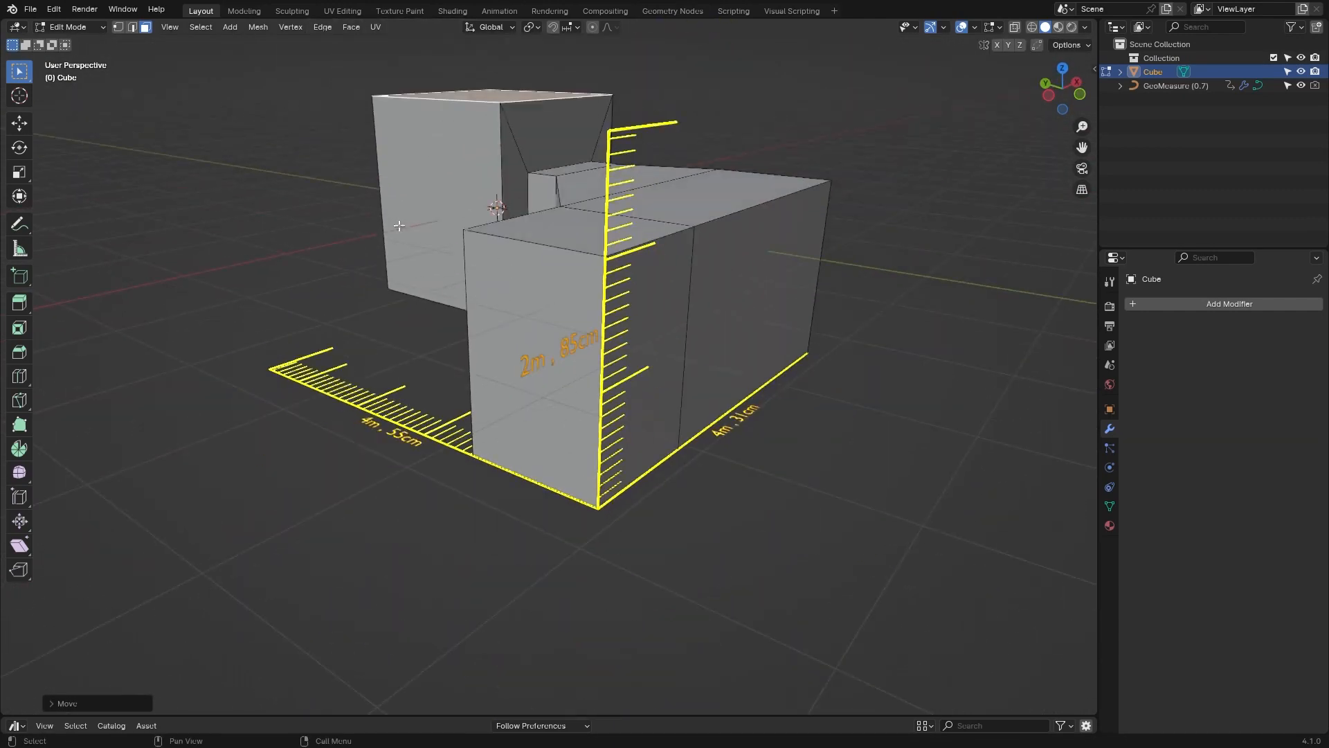
click(621, 126)
key(e)
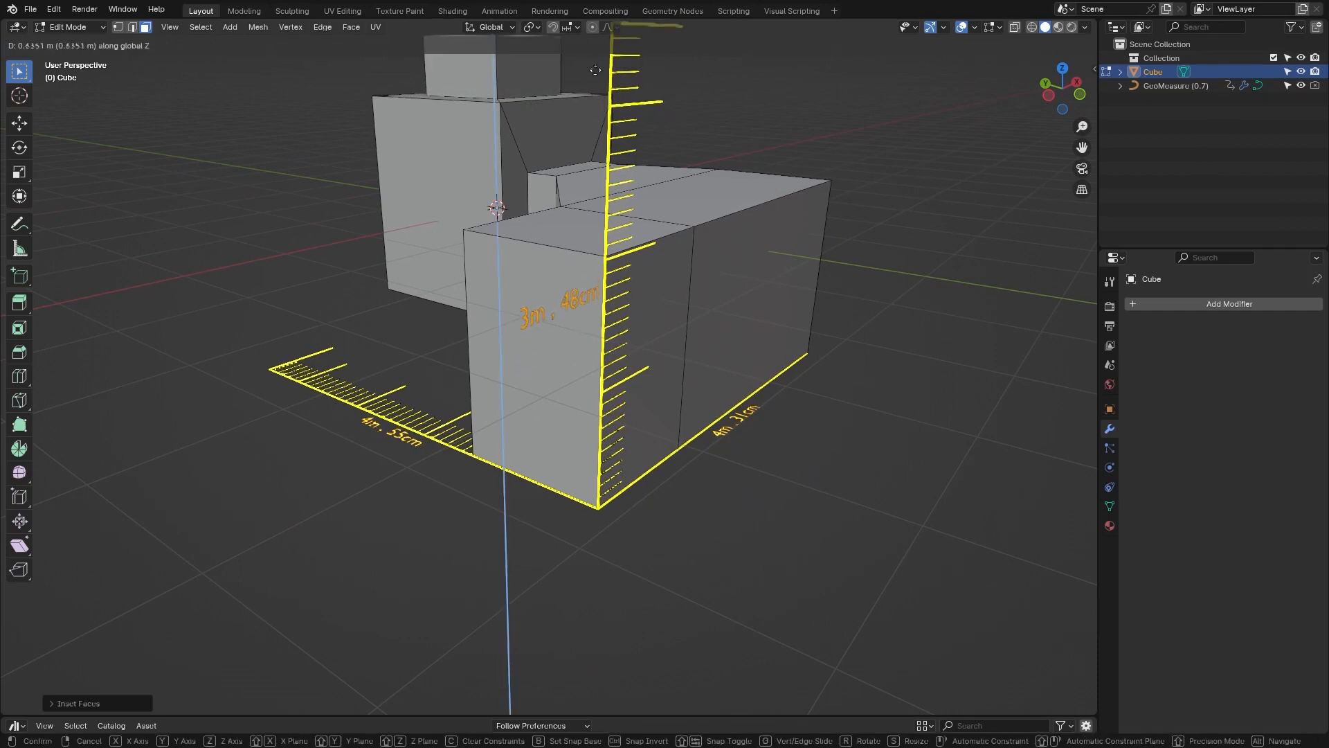
scroll(736, 277, up, 4)
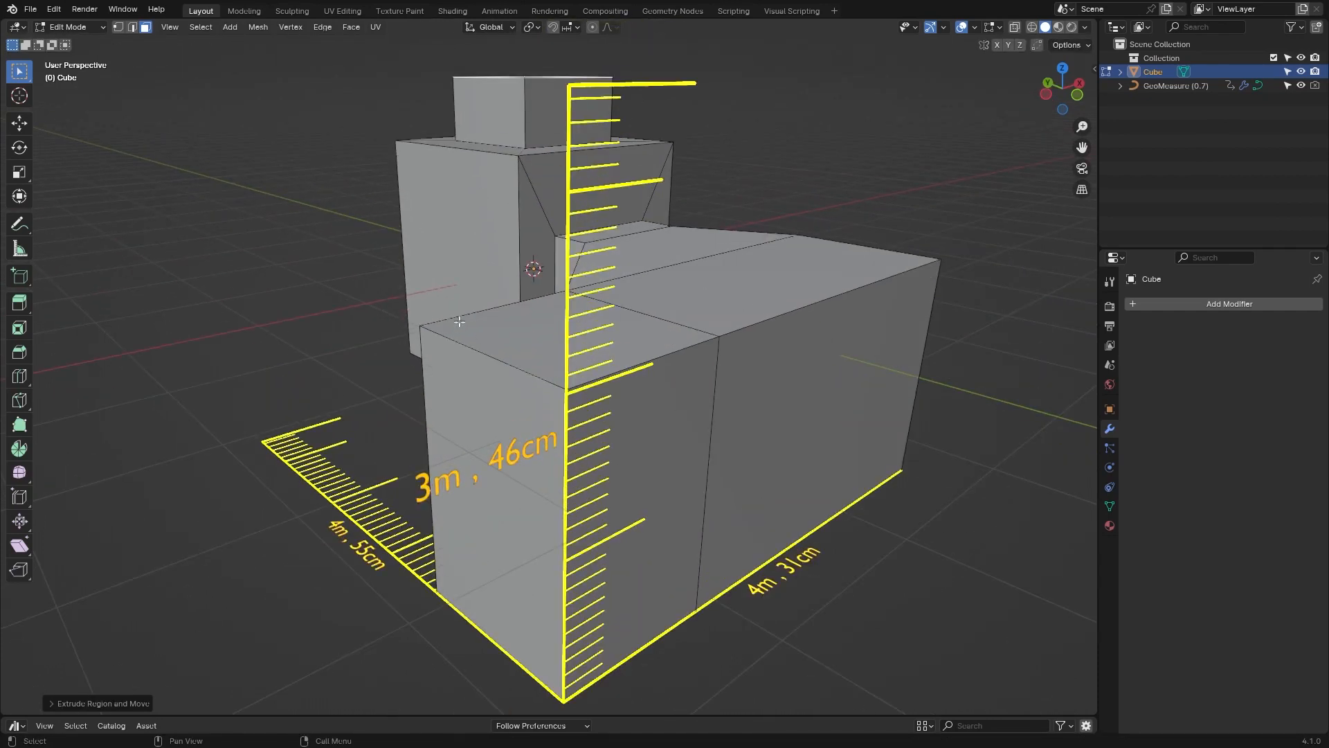
Step: Leave mesh editing, select the GeoMeasure ruler, turn off Adaptive Unit, and try unit 1 followed by unit 3
key(Tab)
click(346, 475)
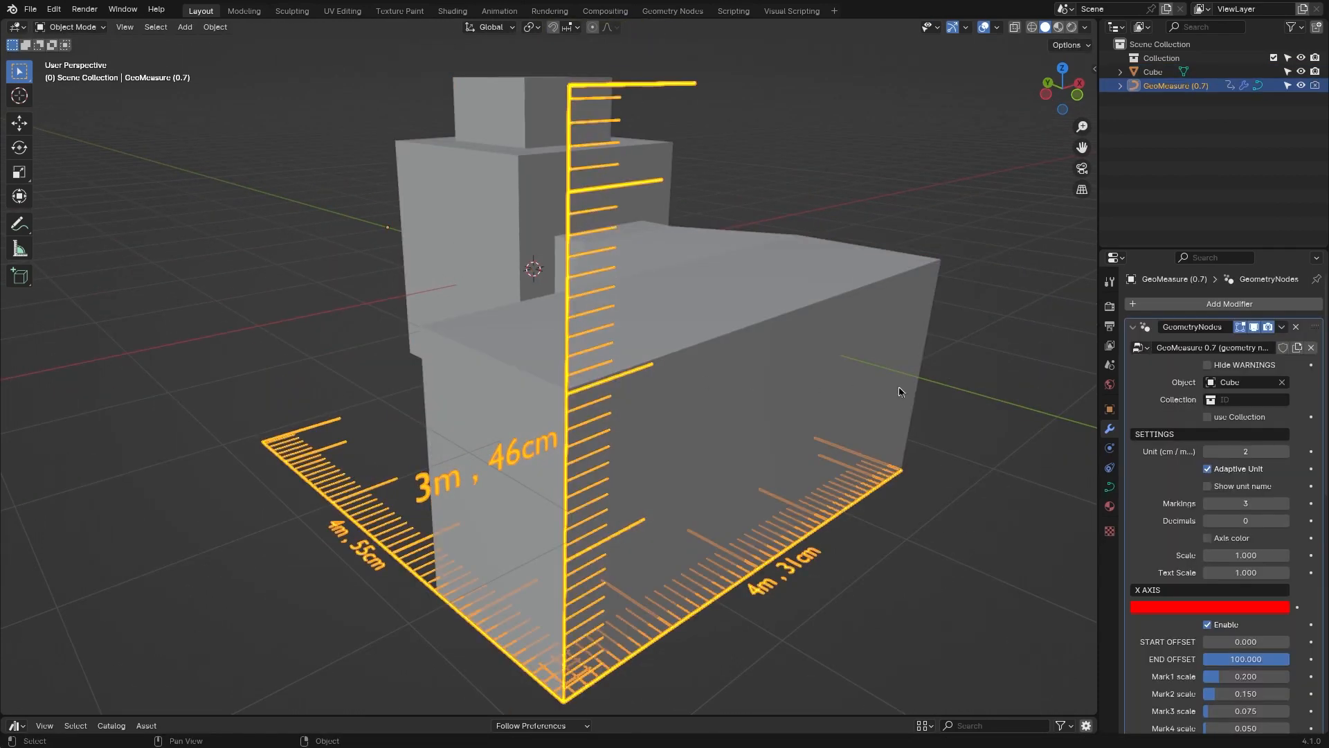
click(1207, 469)
click(1207, 451)
scroll(866, 414, up, 2)
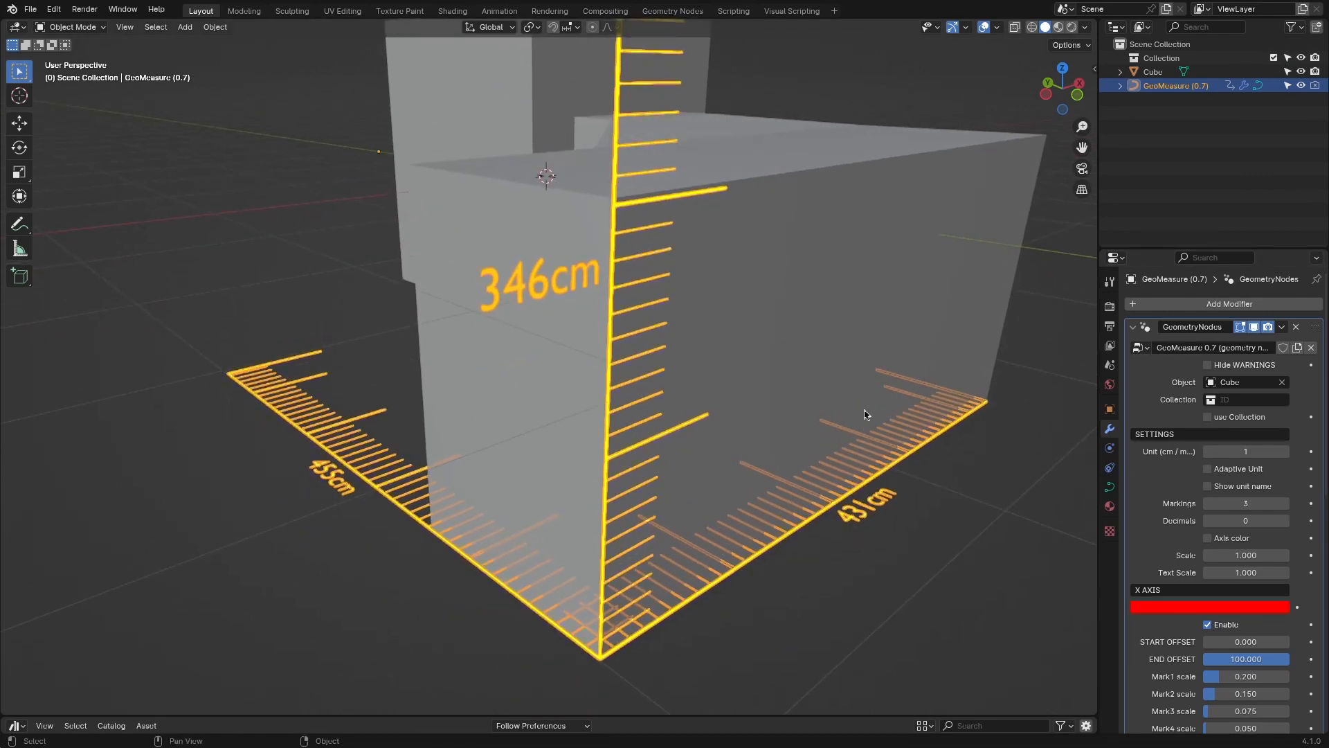
click(1286, 453)
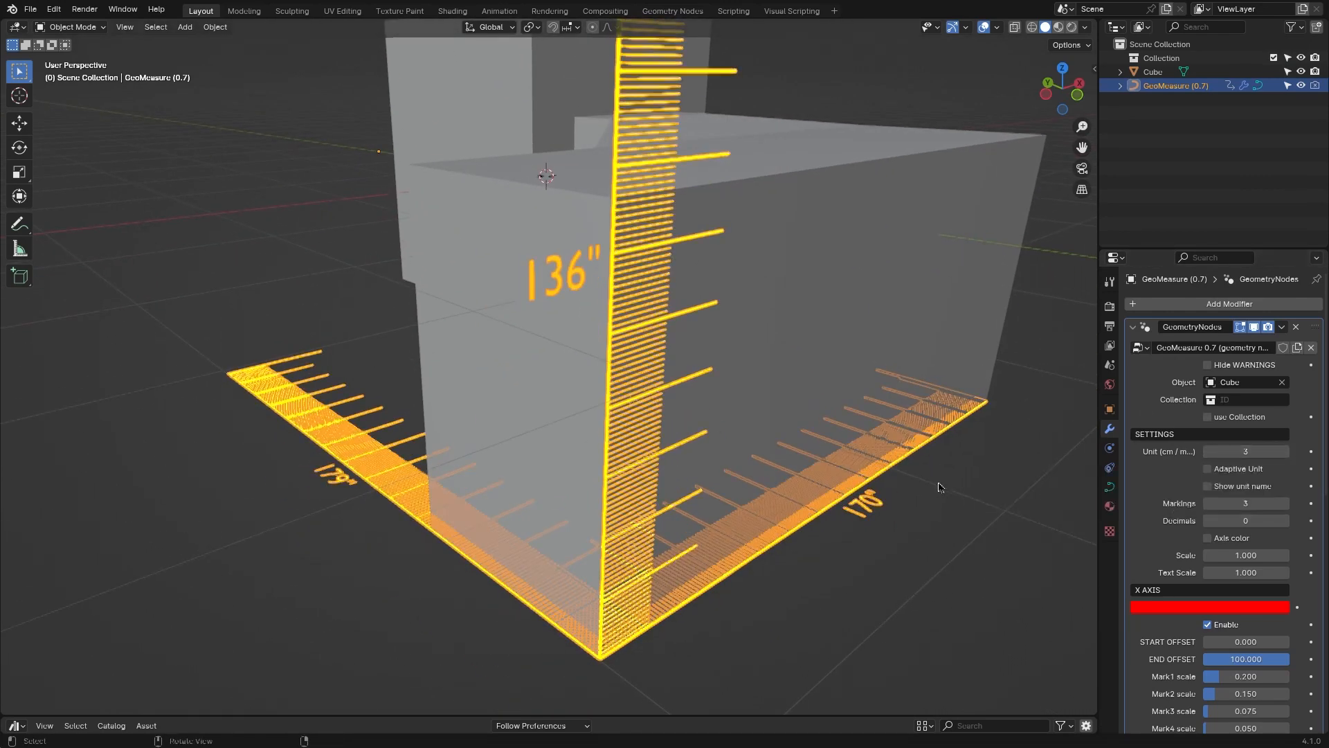
middle_drag(887, 484, 917, 484)
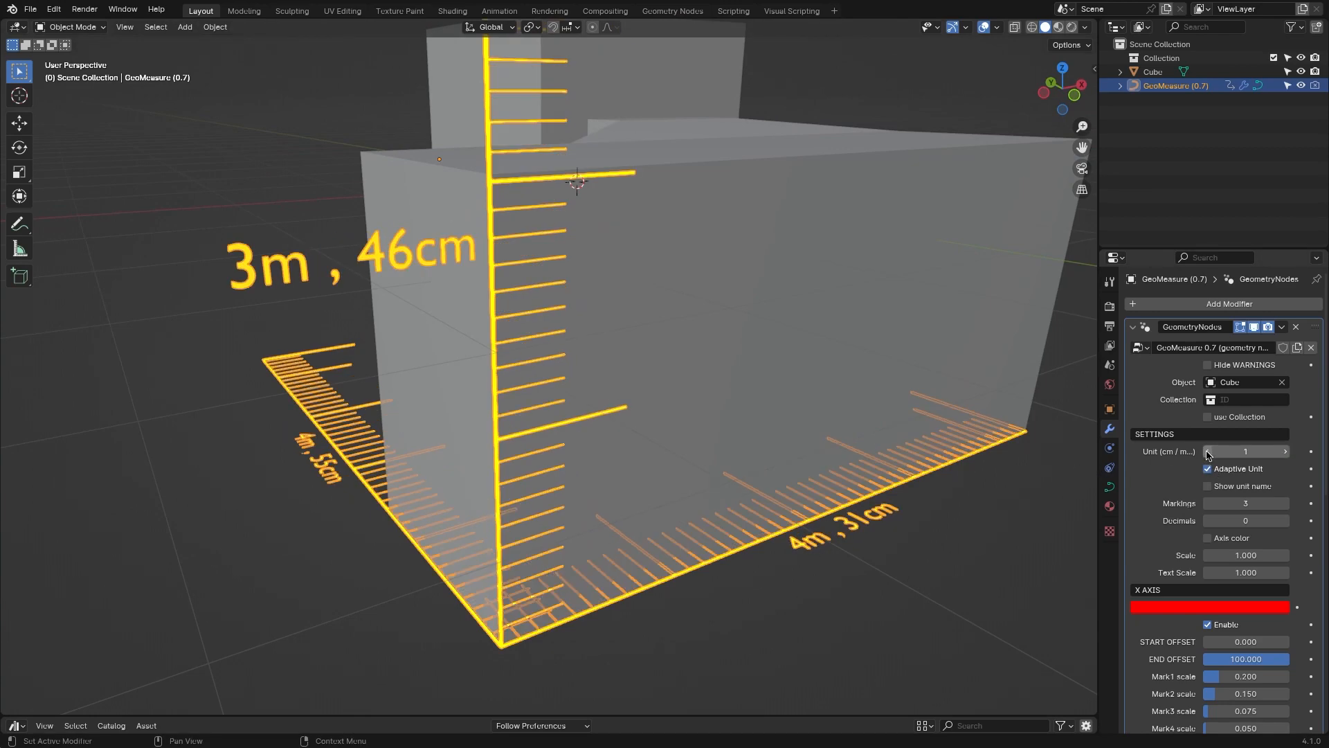
Step: Reduce the GeoMeasure ruler's Markings to 1
scroll(804, 402, up, 6)
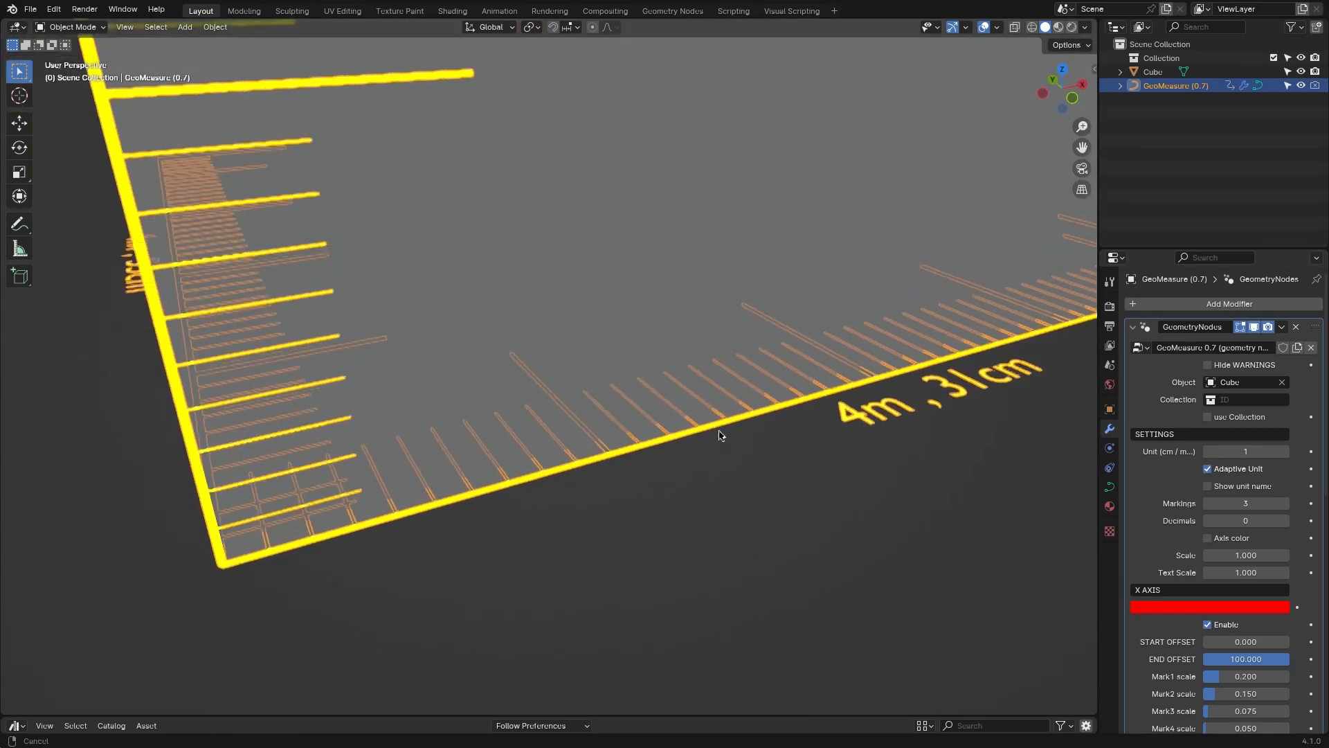
click(1209, 504)
click(1210, 504)
scroll(947, 433, down, 4)
scroll(946, 433, up, 4)
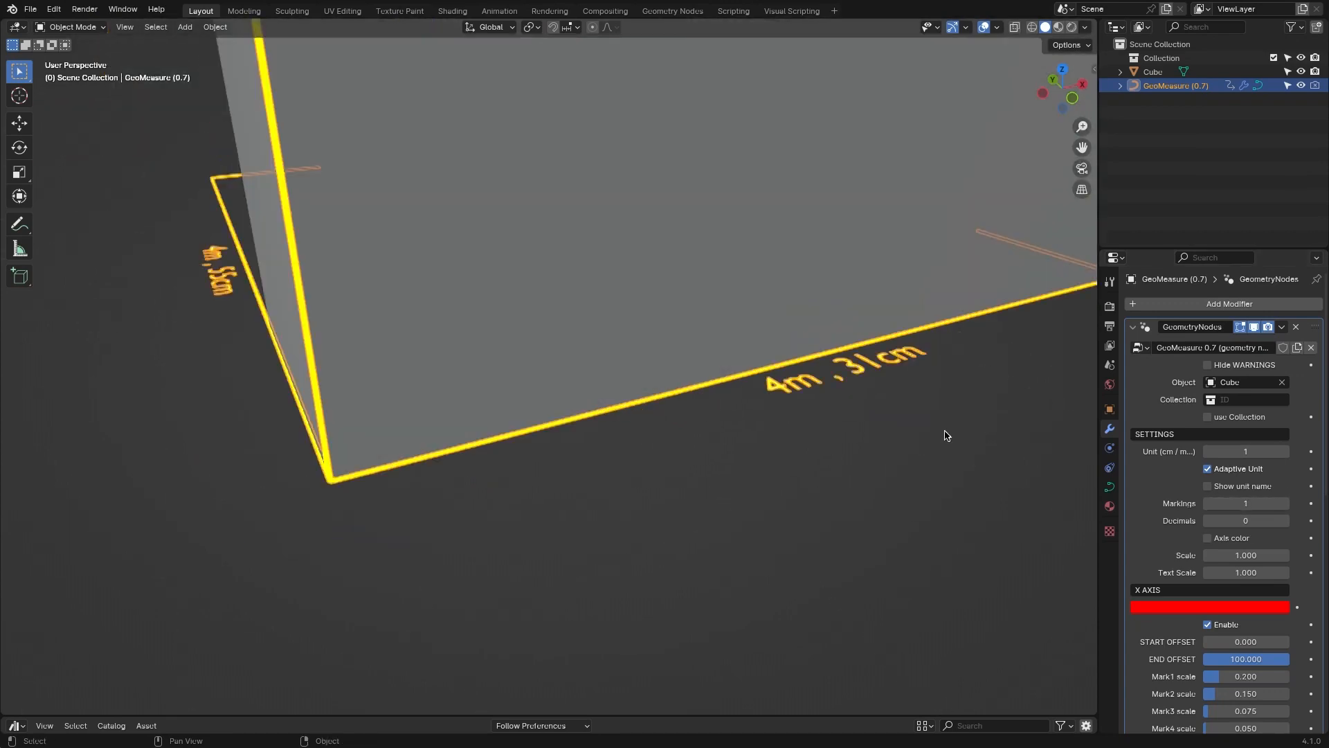
Step: Set the ruler's Markings to 4 and its Decimals to 4
click(1285, 504)
click(1286, 504)
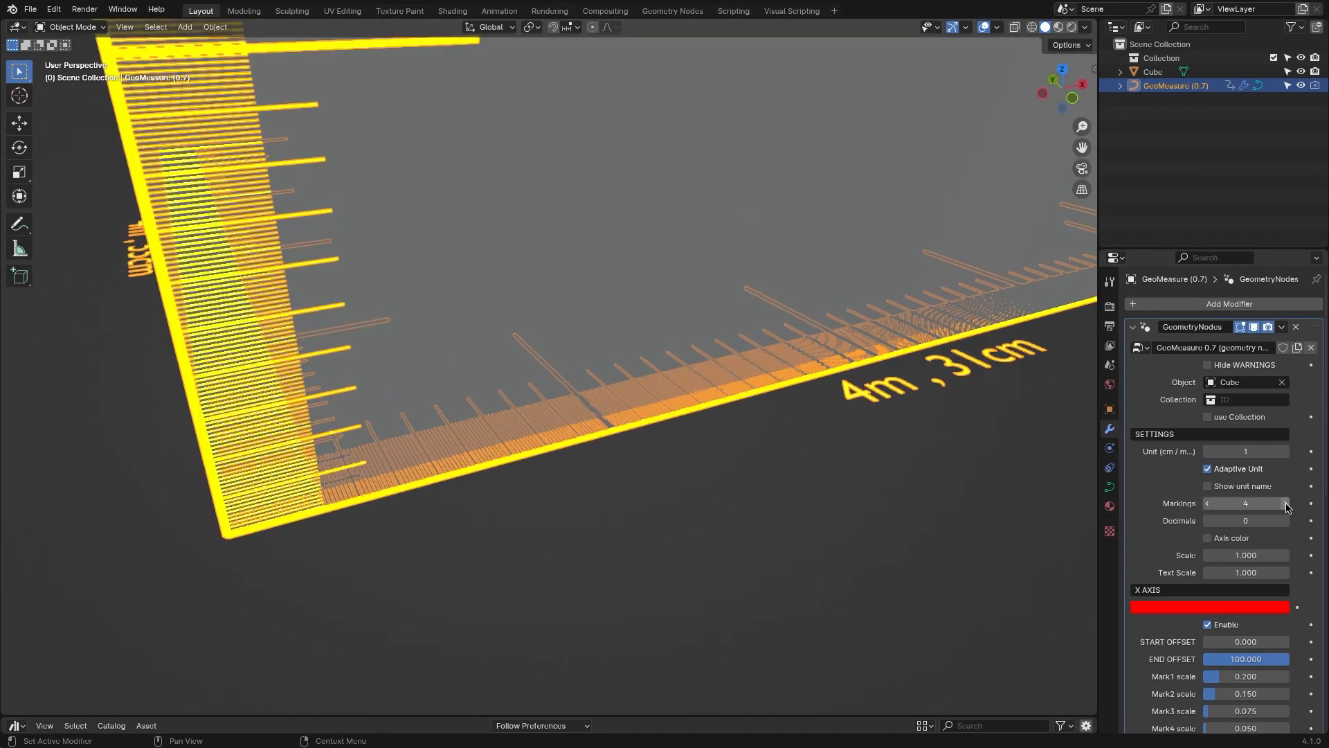
scroll(728, 505, up, 3)
scroll(751, 487, down, 3)
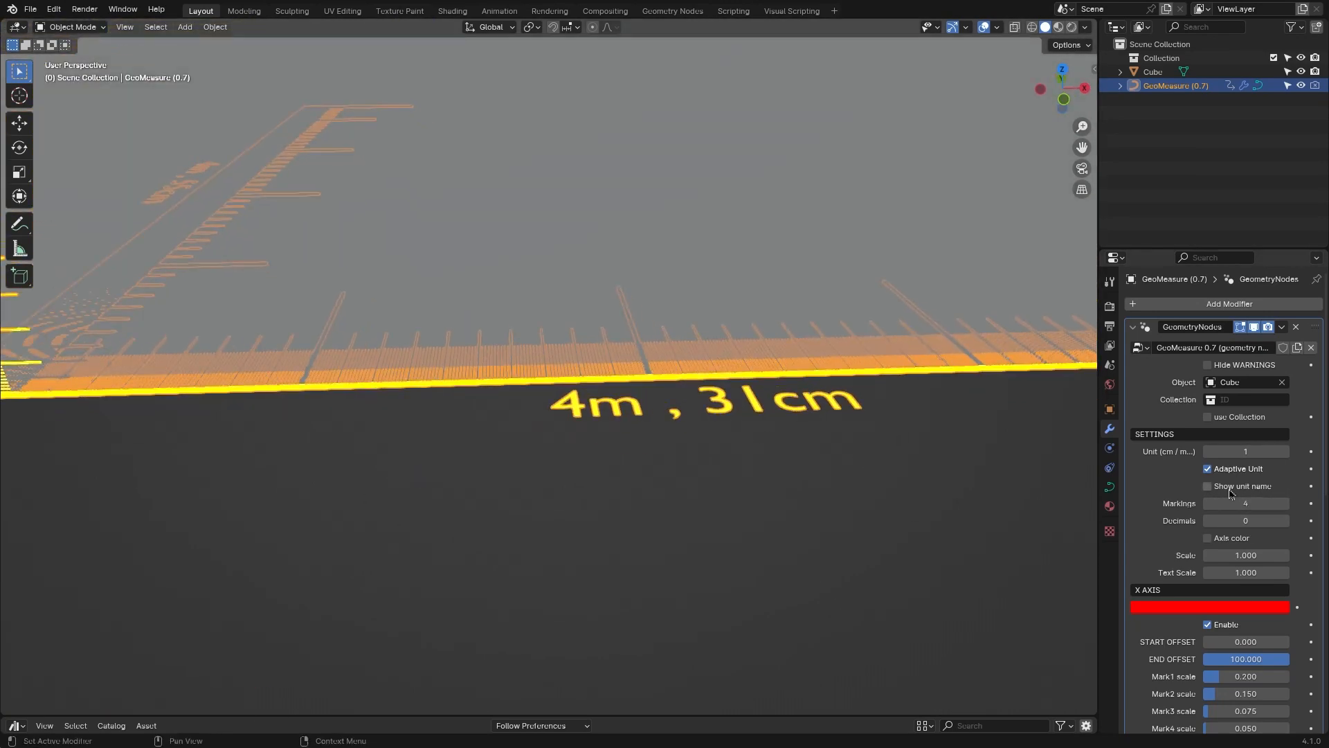
scroll(730, 377, down, 6)
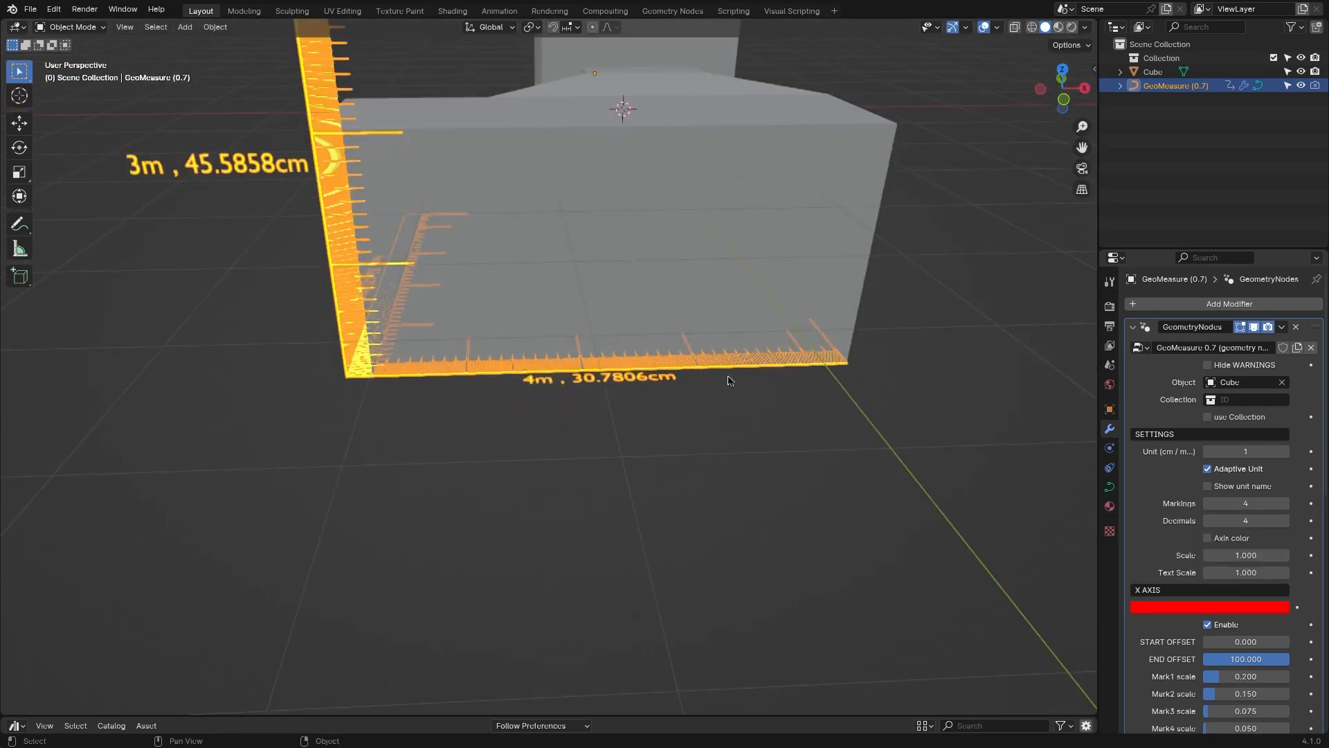
Step: Edit the cube mesh and move its end face along the X axis, making that side about 4 m long
middle_drag(730, 376, 776, 378)
scroll(430, 342, up, 3)
click(430, 341)
key(Tab)
click(398, 308)
key(g)
key(x)
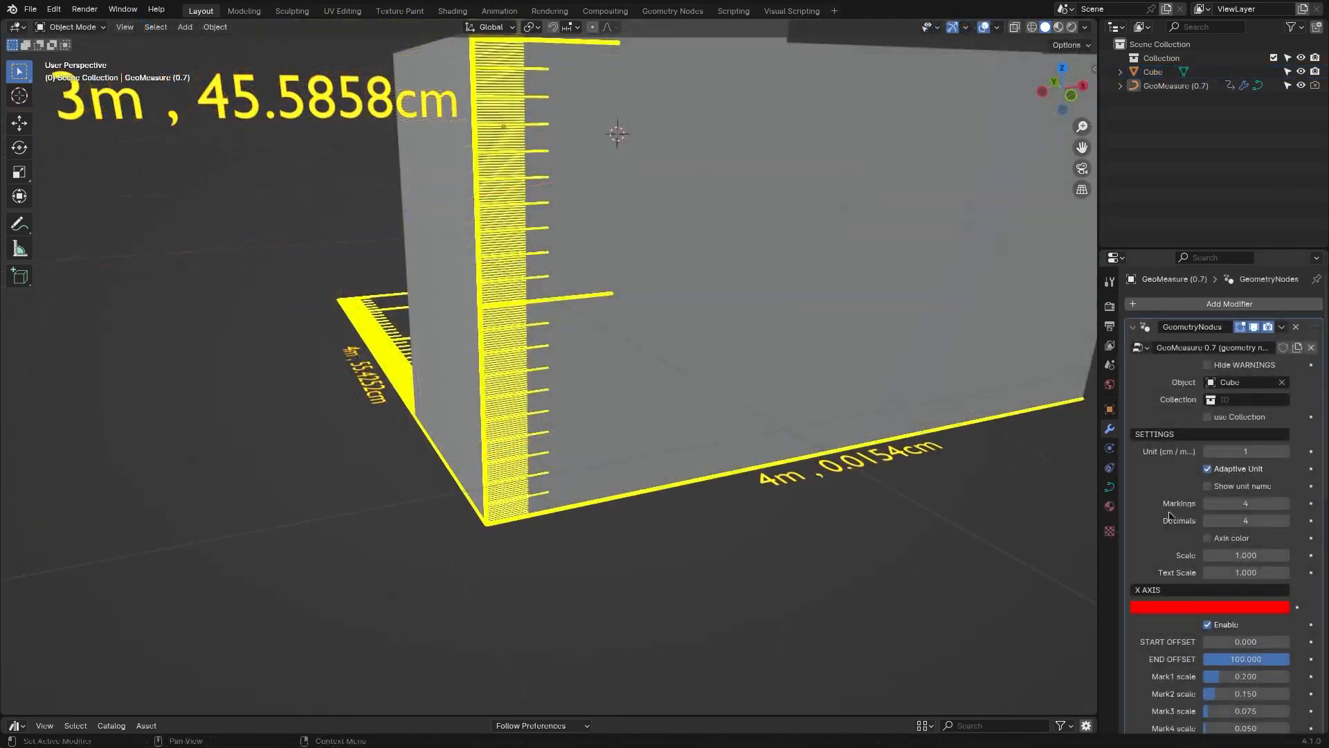
Step: Try a ruler Scale of 1.47 for thicker lines and reduce it to 0.23
mouse_move(1236, 556)
mouse_down()
mouse_move(1316, 556)
mouse_move(1247, 555)
mouse_up()
scroll(614, 487, up, 8)
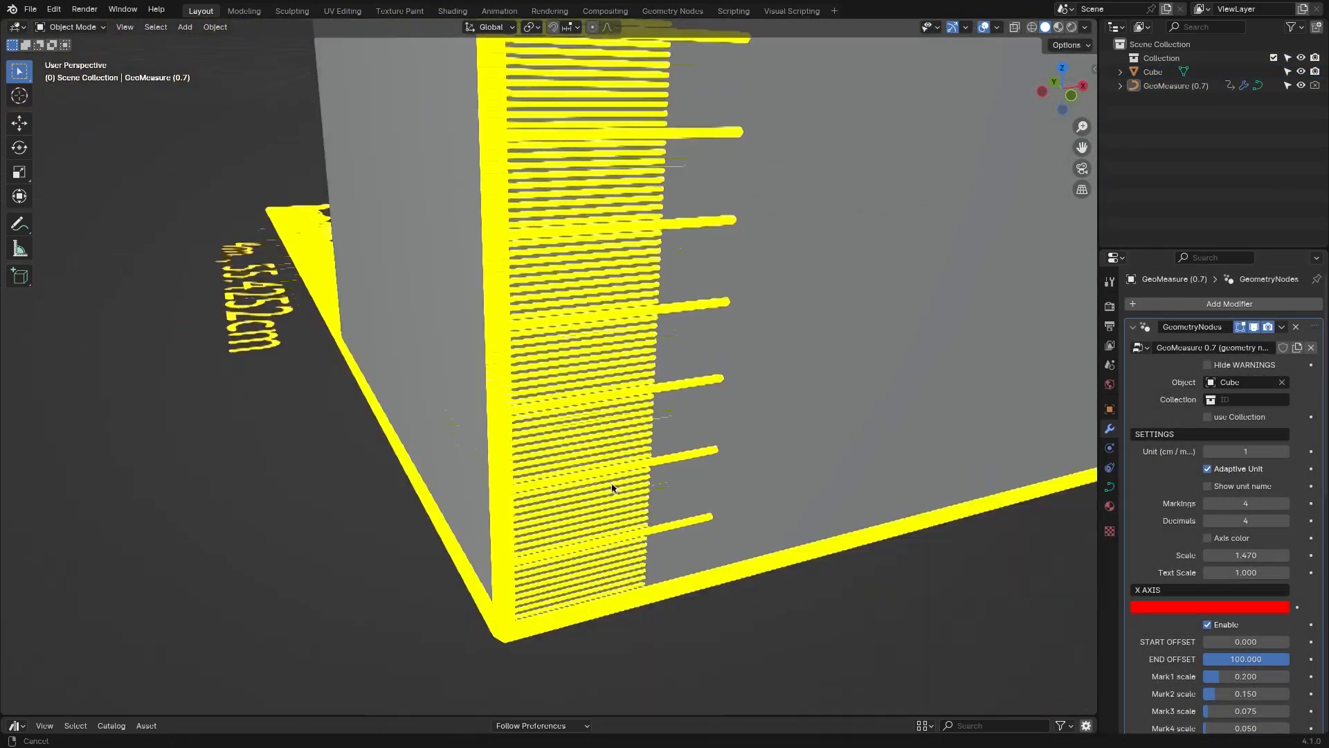
shift+middle_drag(614, 487, 547, 277)
drag(1245, 556, 1209, 555)
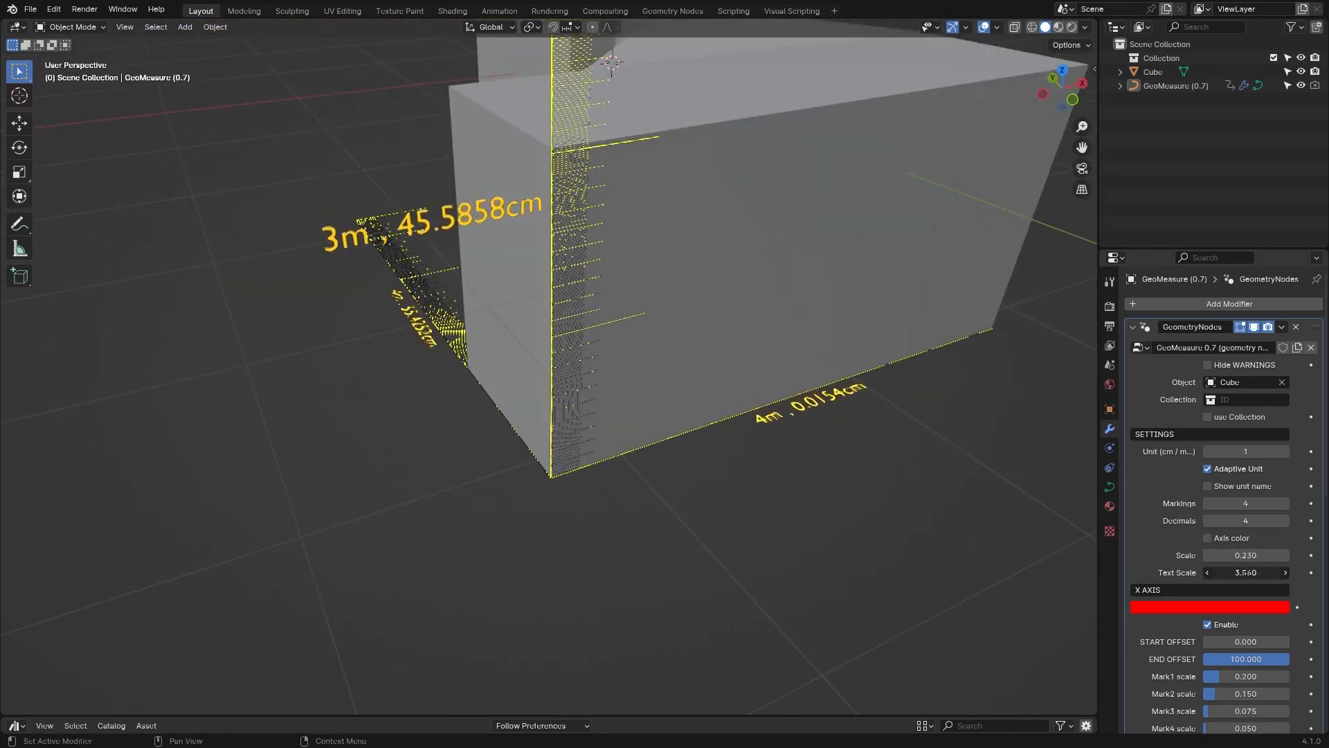
Step: Set the ruler's Text Scale to 5.61
drag(1246, 573, 1288, 573)
middle_drag(716, 478, 668, 447)
shift+middle_drag(668, 446, 665, 540)
Step: Turn on Axis color for the ruler, toggling it off and back on to compare
click(1209, 538)
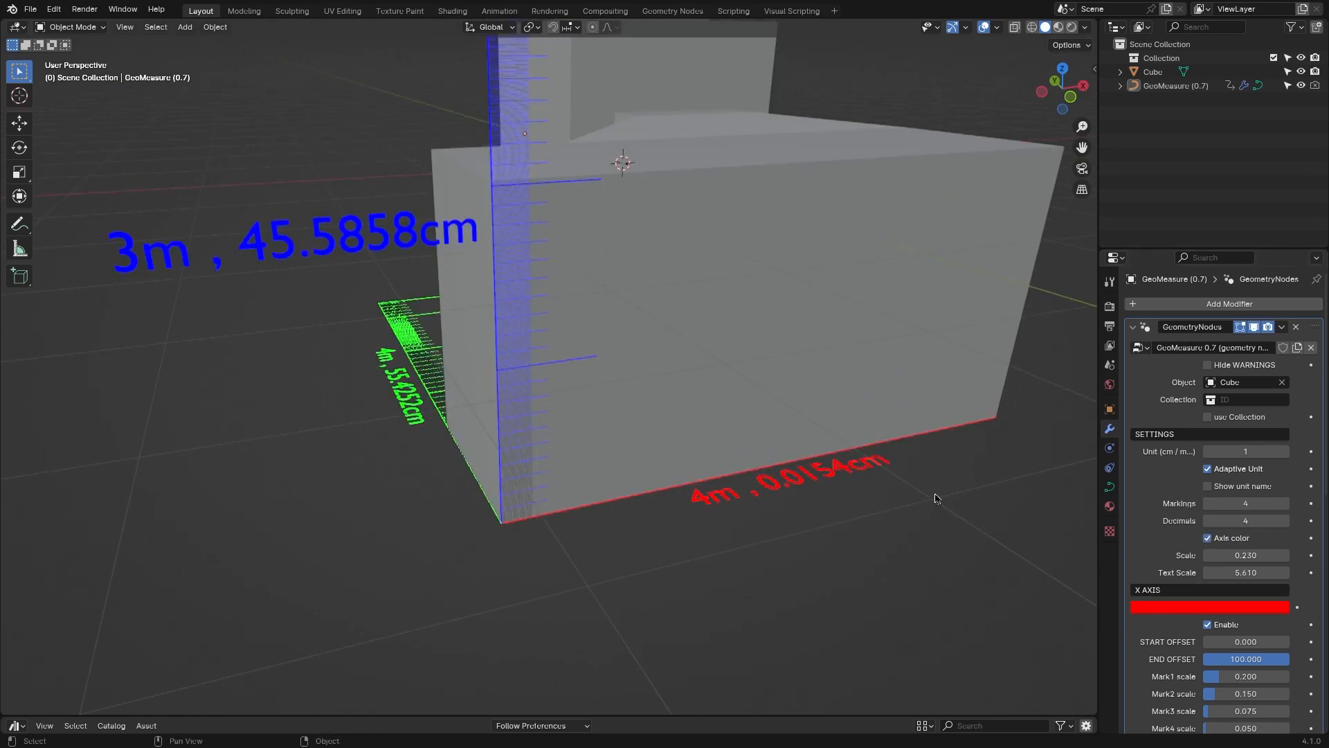
shift+middle_drag(936, 498, 933, 484)
scroll(1192, 636, down, 1)
shift+middle_drag(944, 536, 942, 522)
click(1207, 538)
click(1207, 538)
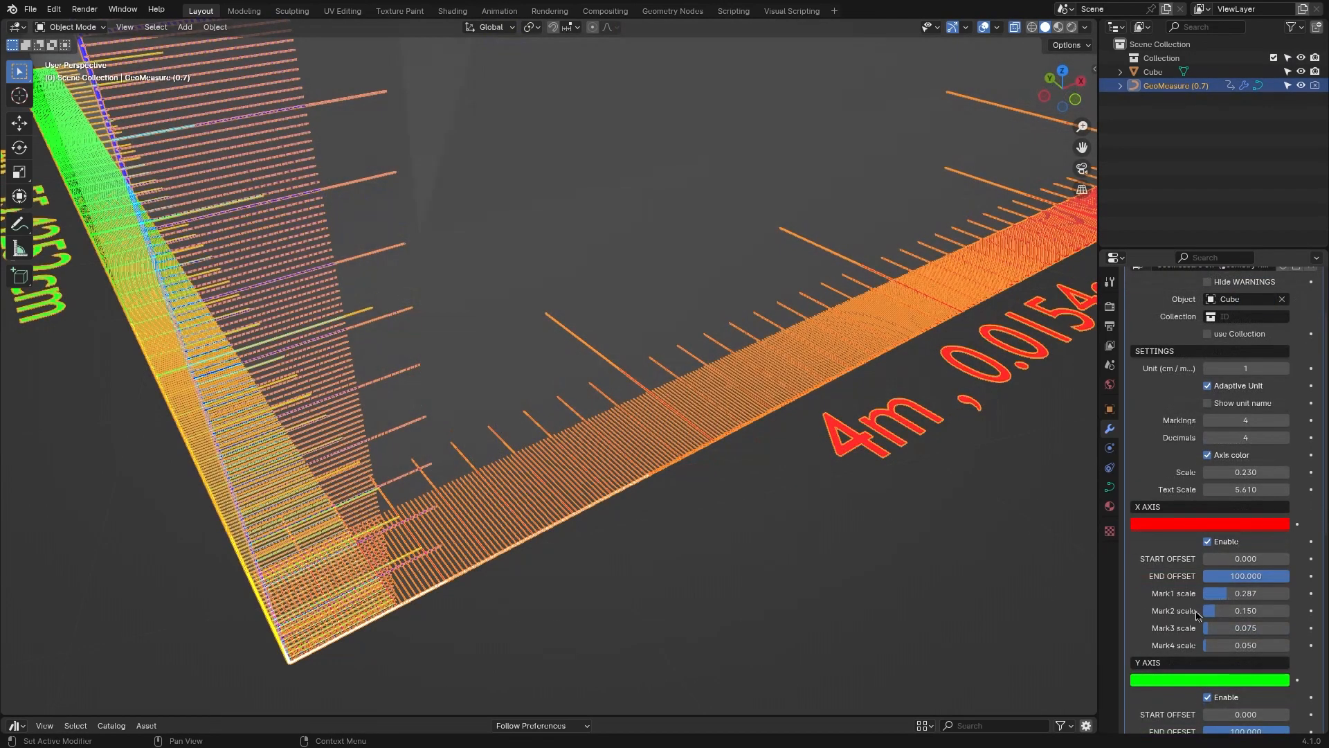
Step: Adjust the X axis markings, setting Mark1 scale to 0.169, Mark2 scale to 0.095 and Mark4 scale to 0.026
drag(1240, 593, 1257, 594)
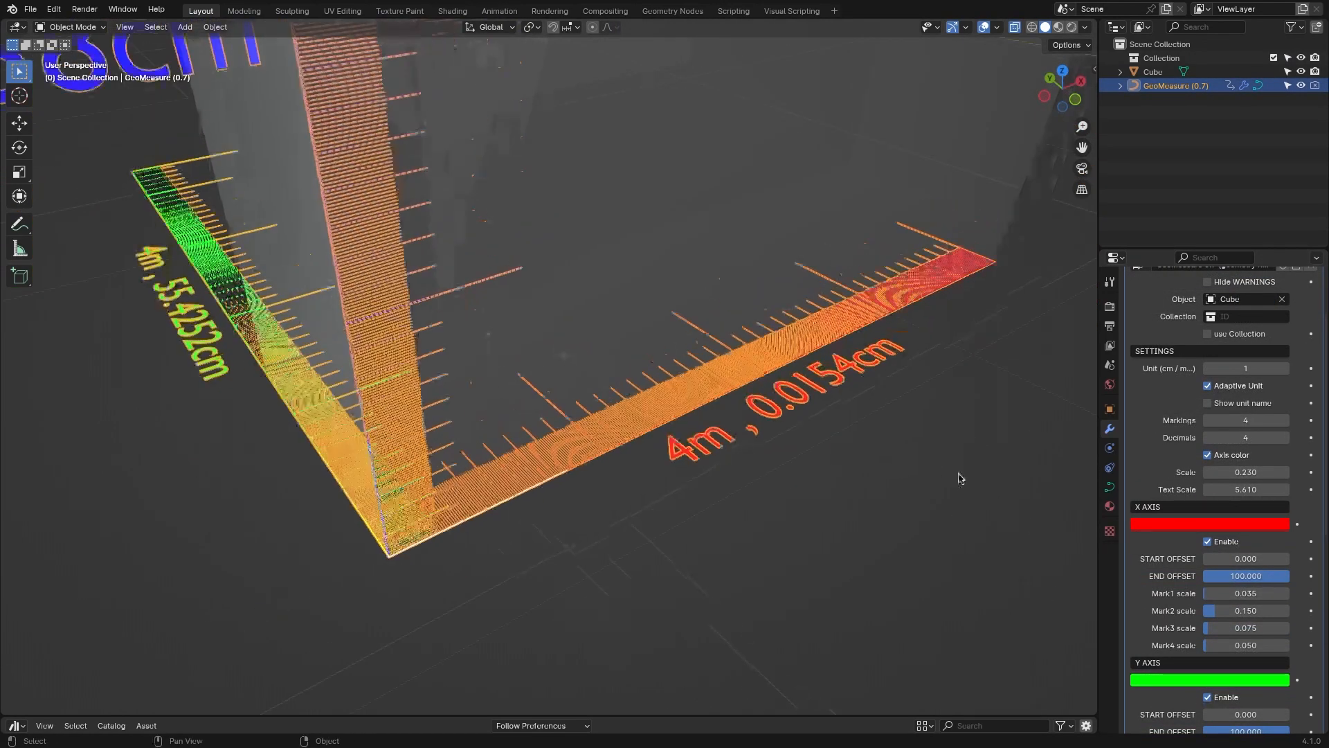
mouse_move(1247, 593)
mouse_down()
mouse_move(1267, 593)
mouse_move(1247, 610)
mouse_up()
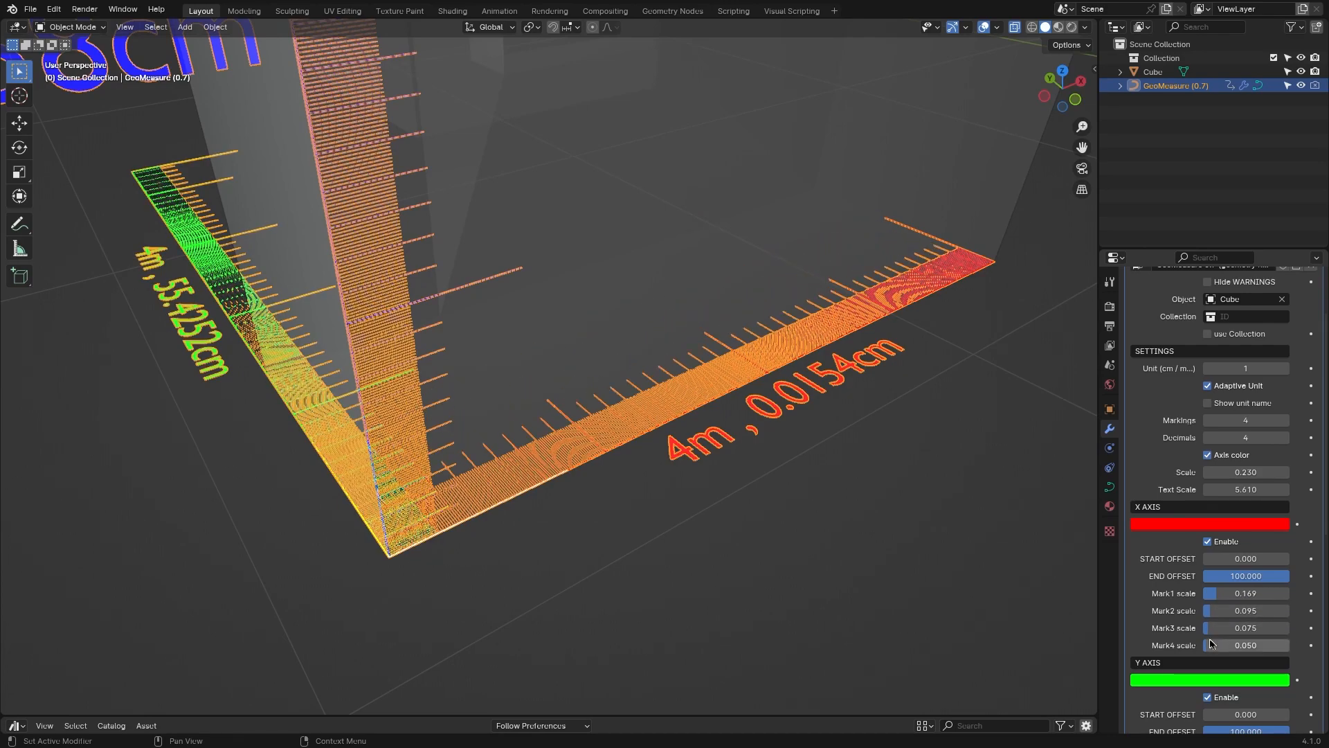
drag(1211, 645, 1202, 645)
scroll(824, 558, up, 5)
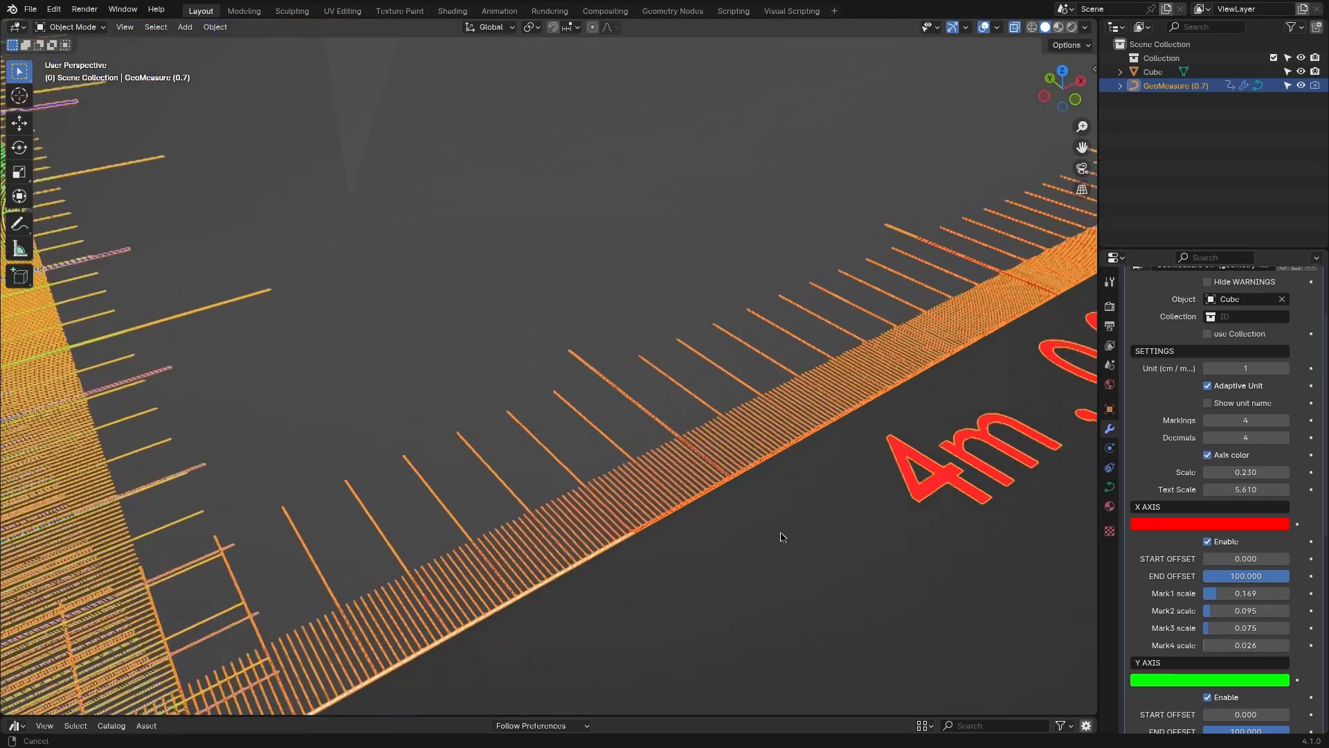
scroll(798, 496, down, 7)
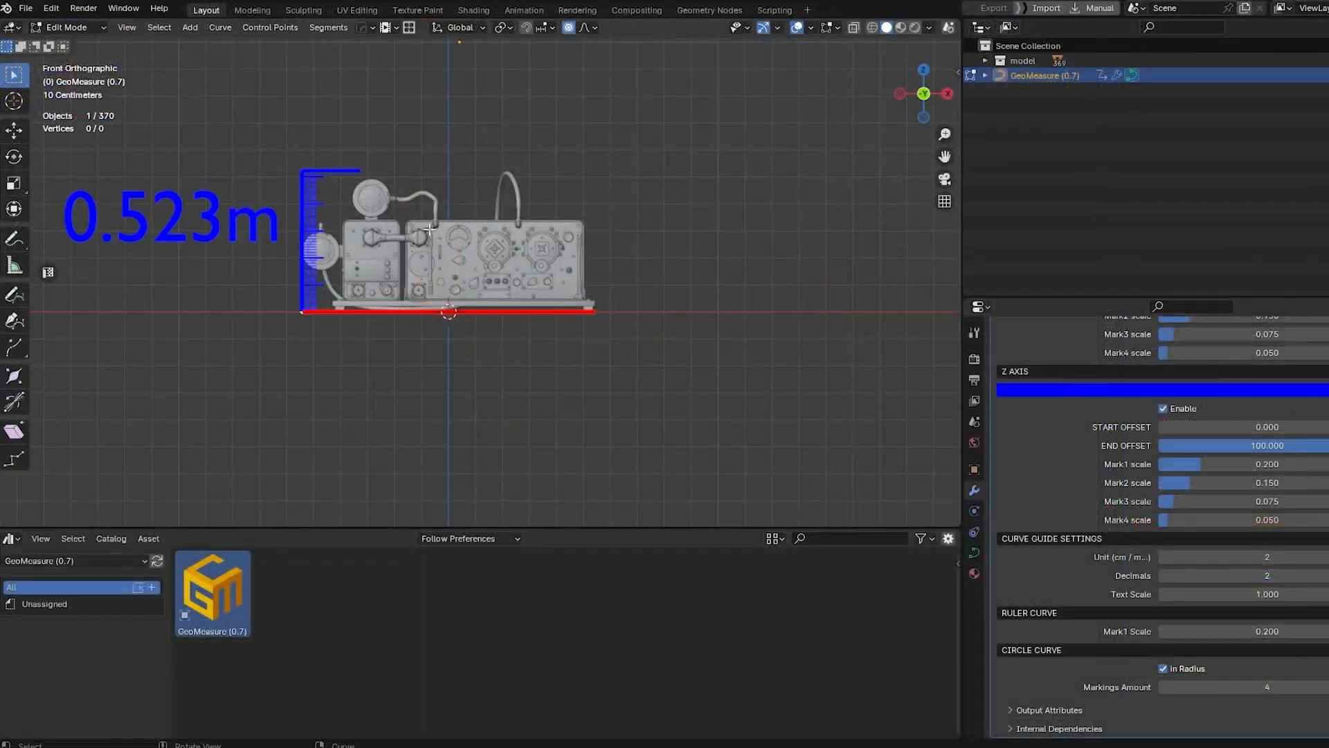
Step: Add a Bezier curve inside the radio model's GeoMeasure object and flatten it to a straight line by scaling Y to 0
key(shift+a)
click(543, 254)
key(KP_7)
key(s)
key(x)
key(0)
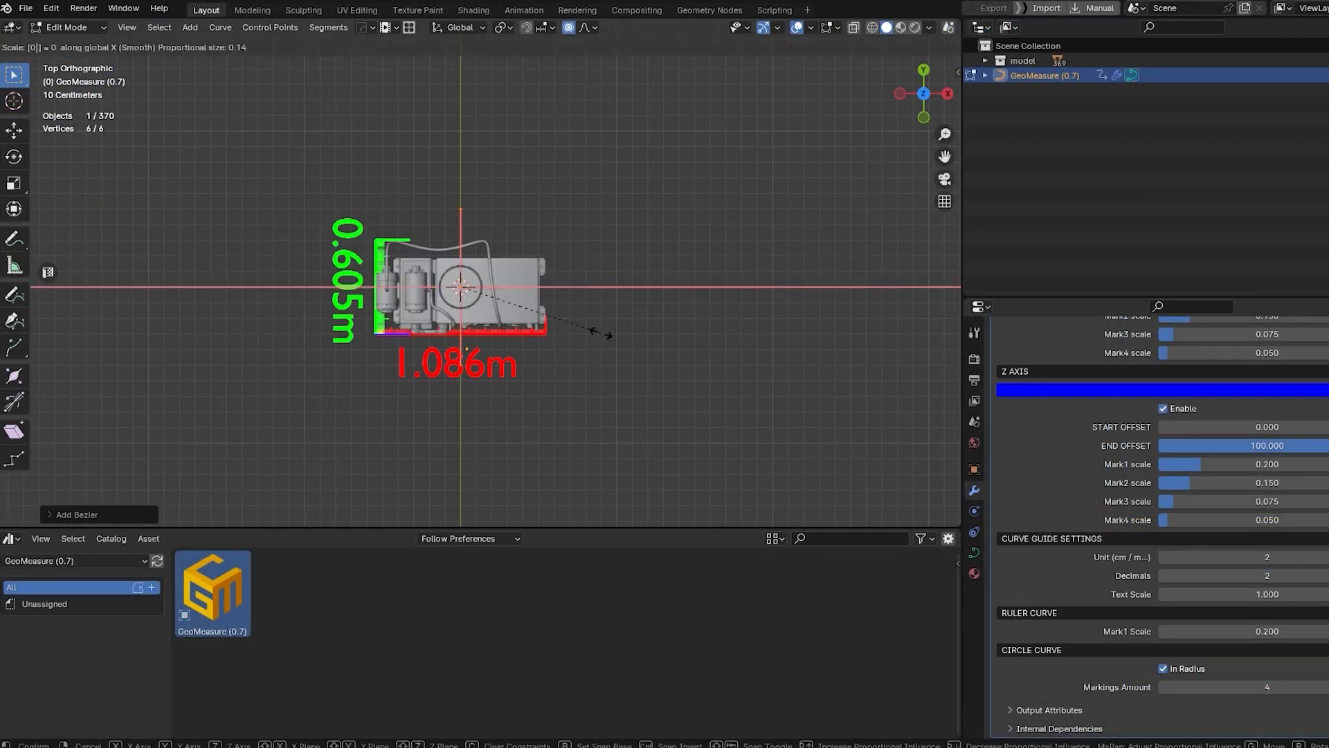
key(y)
click(602, 335)
Step: Raise the straight curve along the Z axis to the height of the radio's body
scroll(602, 335, up, 2)
key(KP_1)
key(g)
key(z)
click(593, 265)
Step: Disable proportional editing and move the curve along Y to sit in front of the radio
scroll(609, 266, up, 3)
key(KP_3)
key(g)
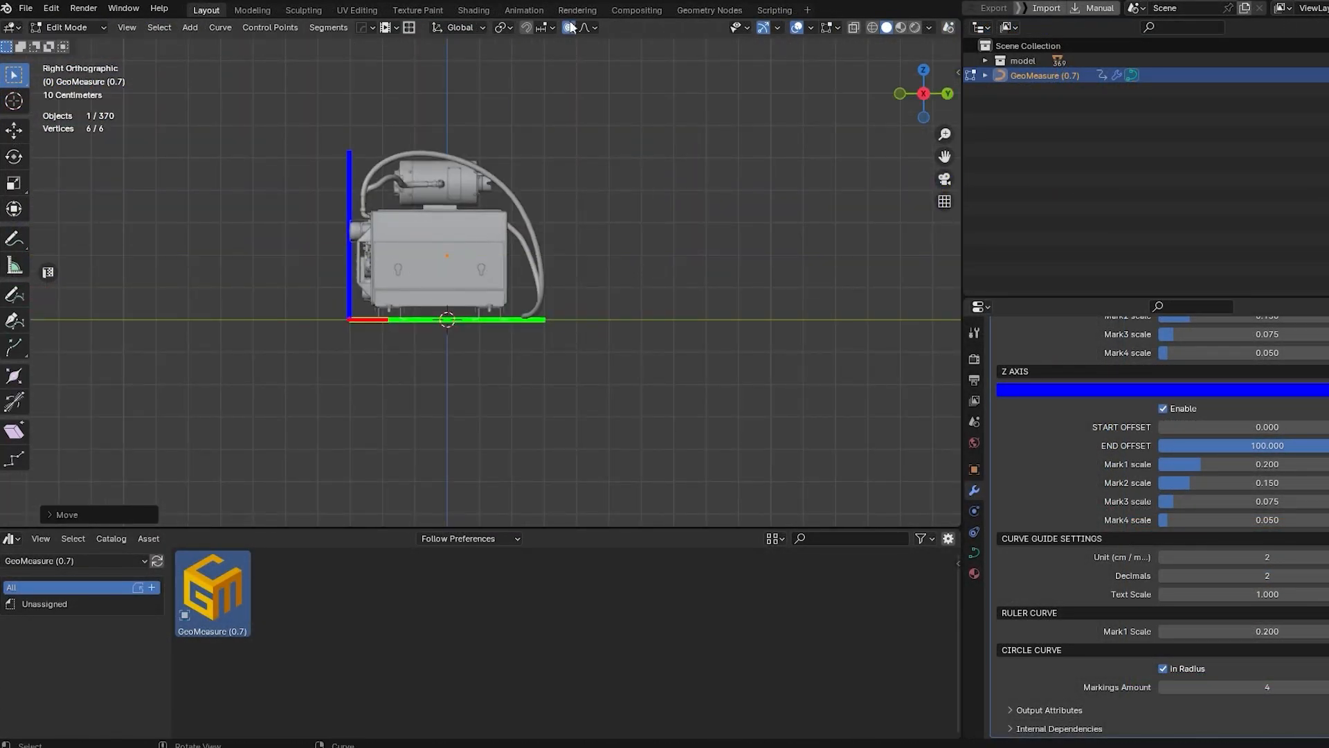
click(568, 27)
key(g)
key(y)
click(485, 256)
Step: Move the whole curve along Z to align it with the dials on the radio's front panel
key(KP_7)
middle_drag(533, 346, 565, 228)
key(KP_1)
scroll(572, 225, up, 6)
key(g)
key(z)
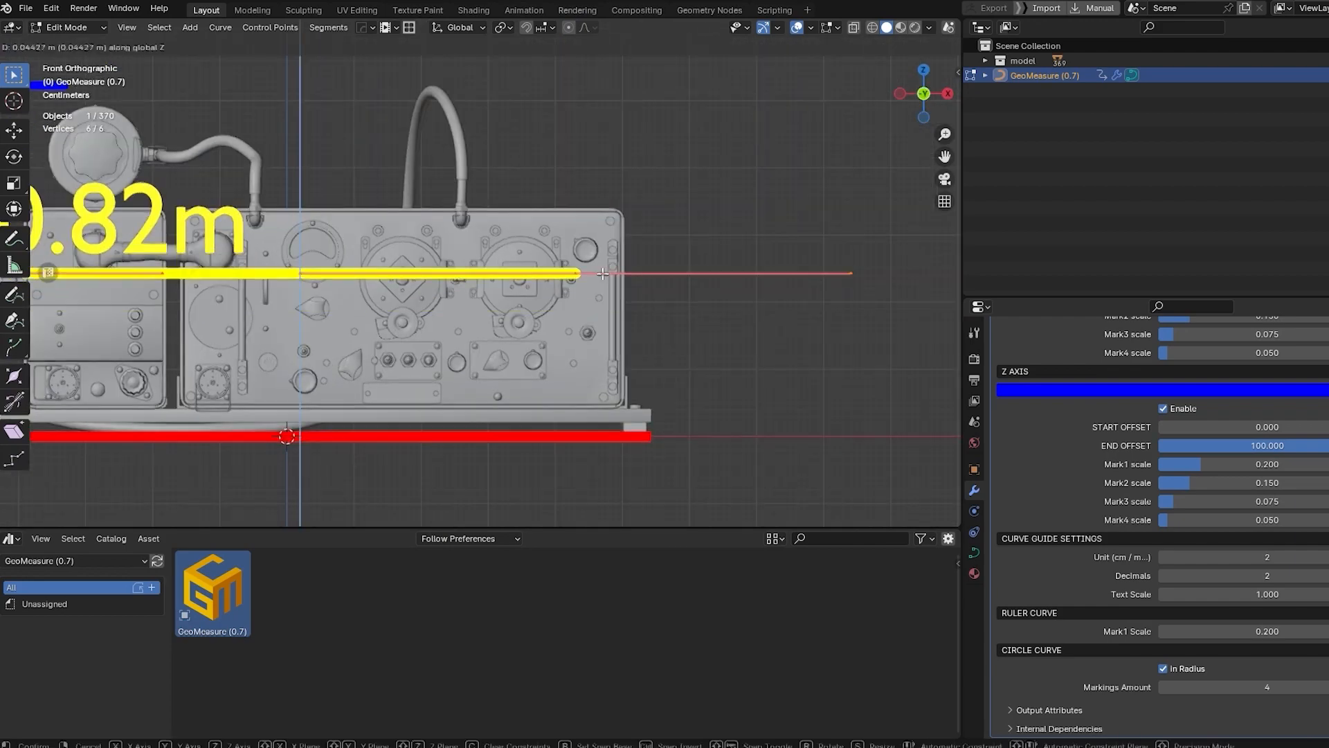
click(602, 273)
Step: Shift the curve along X over the dials and slide one end point along X, making it about 0.18 m long
scroll(603, 273, up, 3)
key(g)
key(x)
click(561, 278)
scroll(561, 284, down, 4)
scroll(460, 297, up, 4)
key(alt+z)
key(g)
key(x)
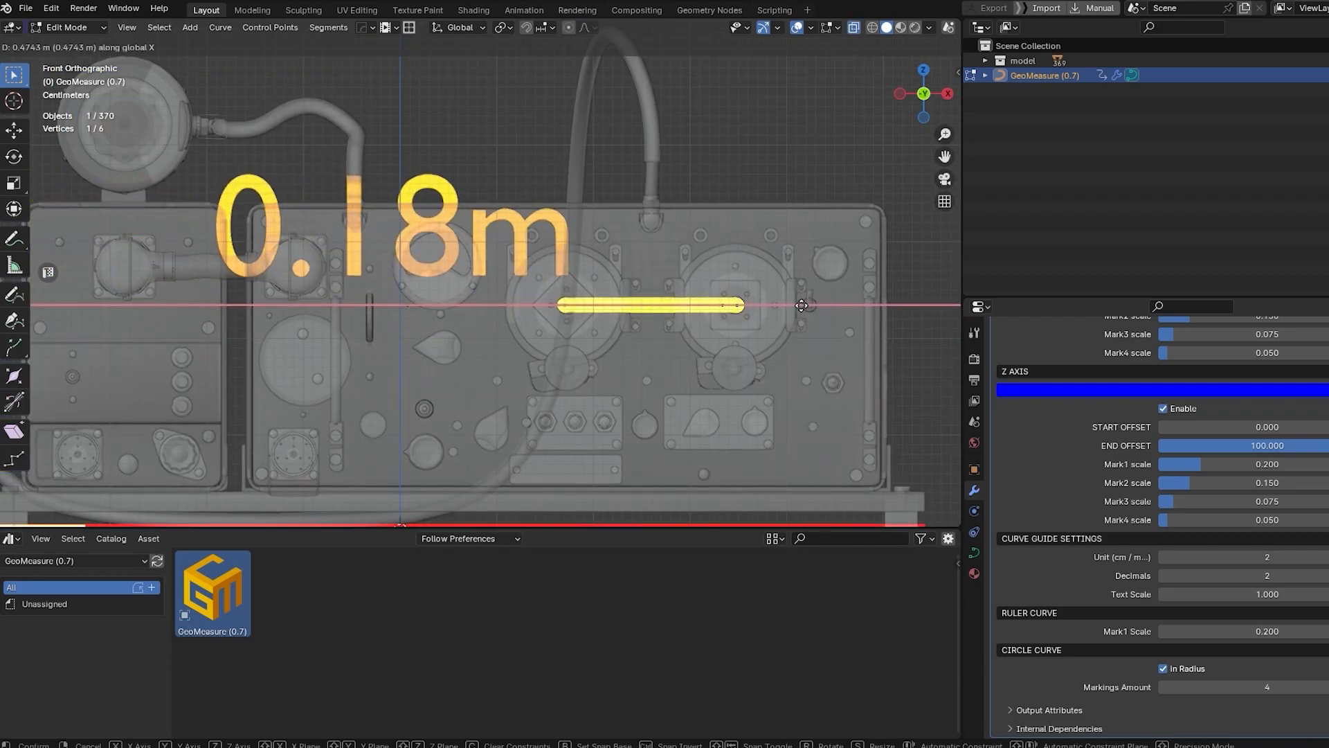
click(802, 306)
Step: Reposition the curve's end points along X to span the main box's front panel, about 0.66 m long
key(alt+z)
key(Tab)
scroll(734, 311, down, 5)
middle_drag(623, 311, 669, 405)
key(KP_1)
key(Tab)
scroll(581, 297, up, 2)
key(g)
key(x)
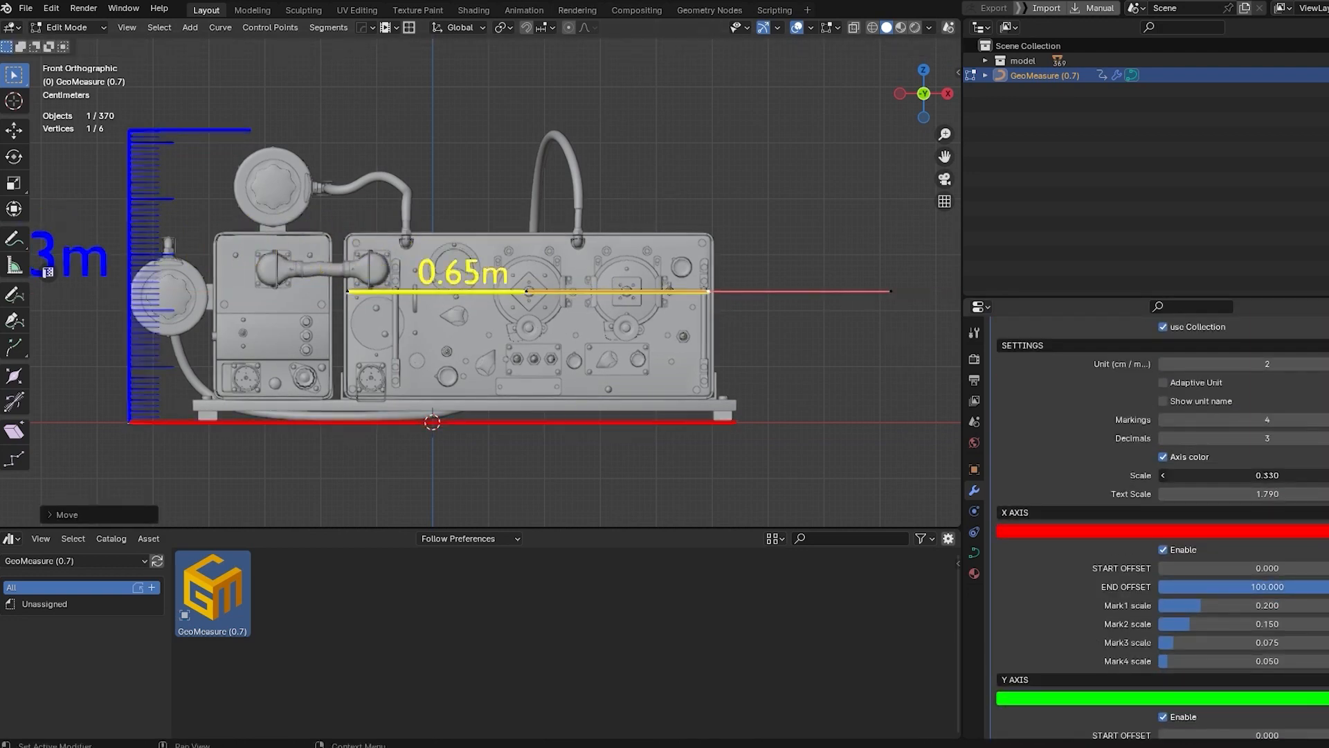
scroll(855, 329, up, 4)
key(g)
key(x)
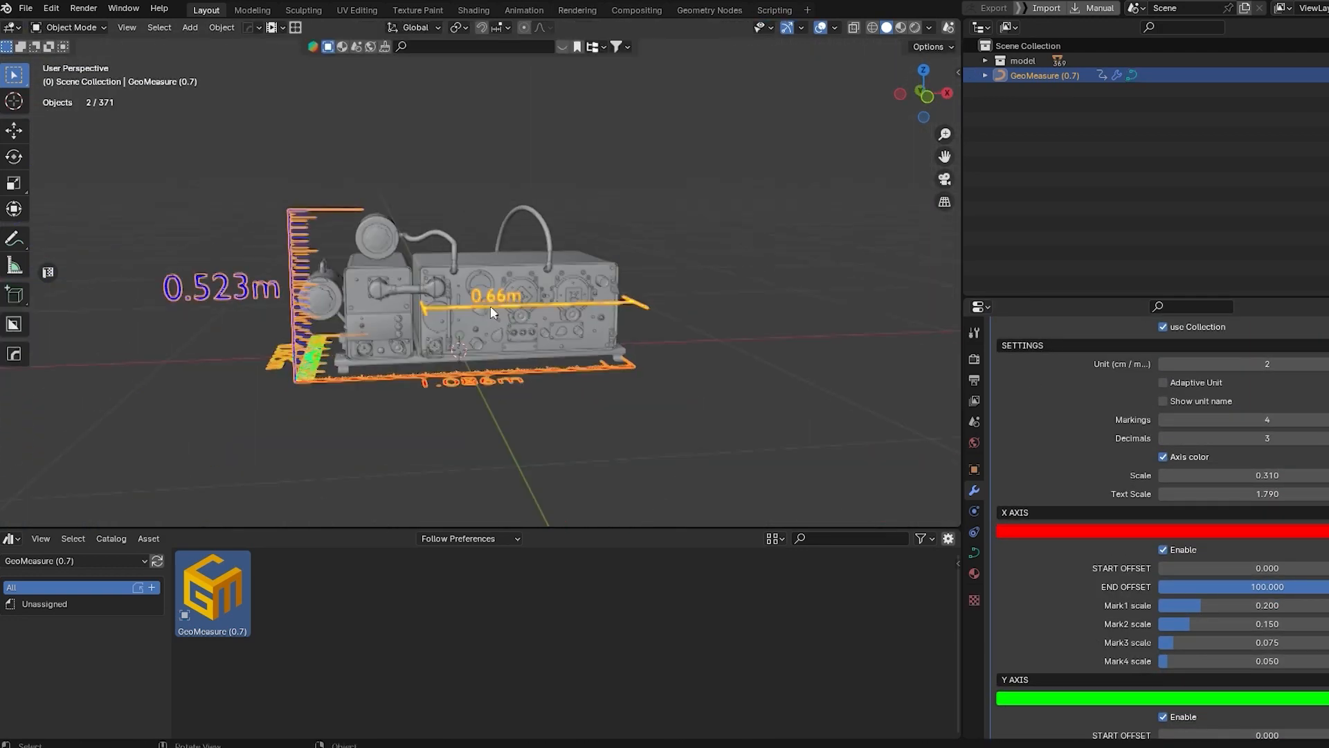
Step: Set the curve guide to unit 4 with 9 decimals, and shrink the curve along X to about 0.392 ft across the right dial
scroll(1163, 526, down, 10)
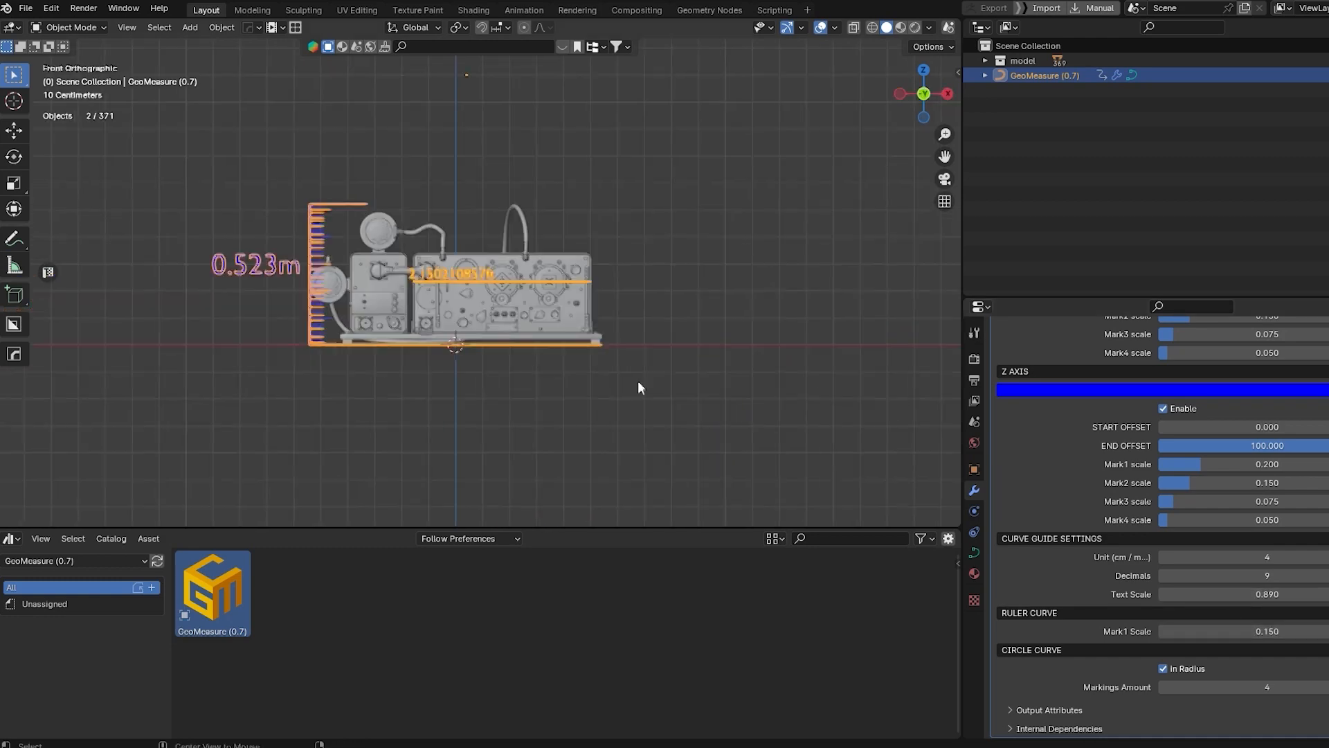
key(s)
key(x)
key(g)
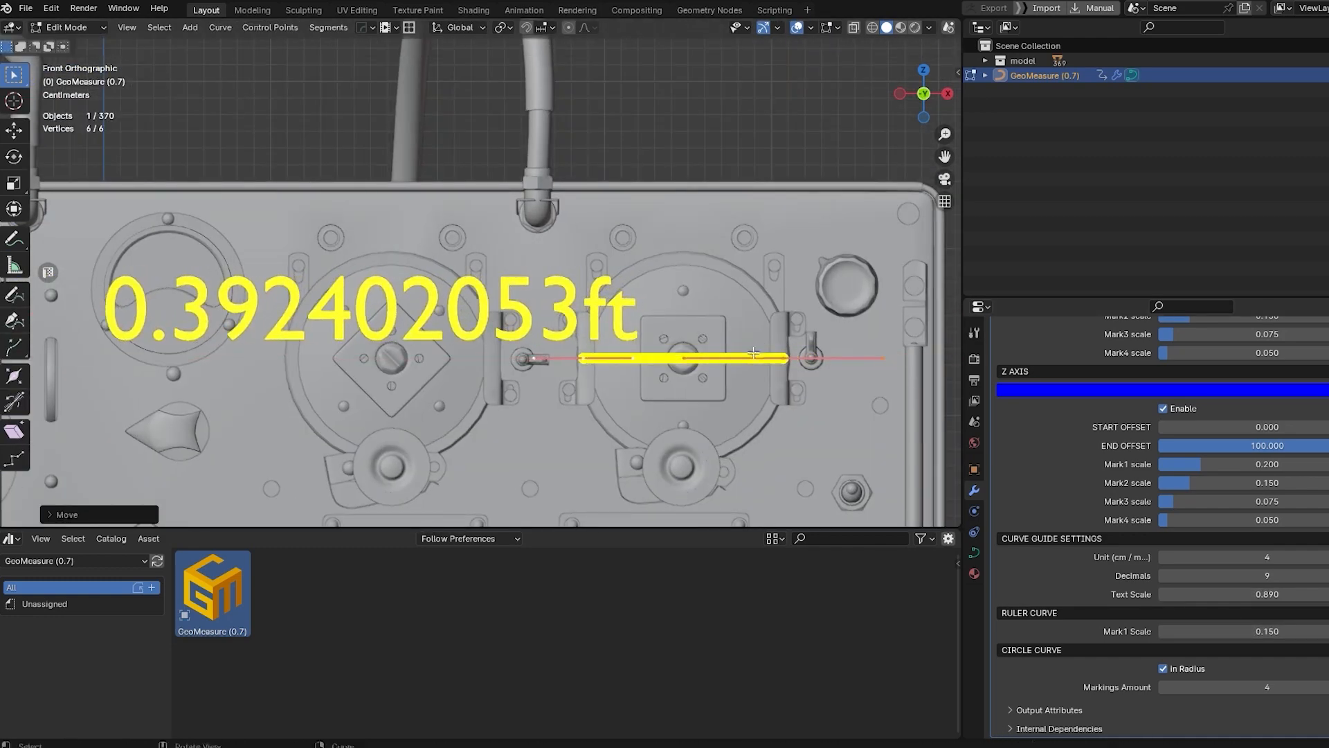
click(756, 346)
Step: Leave curve editing and enable Cyclic U for the active spline of the GeoMeasure curve
scroll(756, 346, down, 2)
key(Tab)
shift+middle_drag(756, 346, 665, 360)
click(974, 552)
click(1031, 638)
scroll(1080, 595, down, 5)
click(1166, 523)
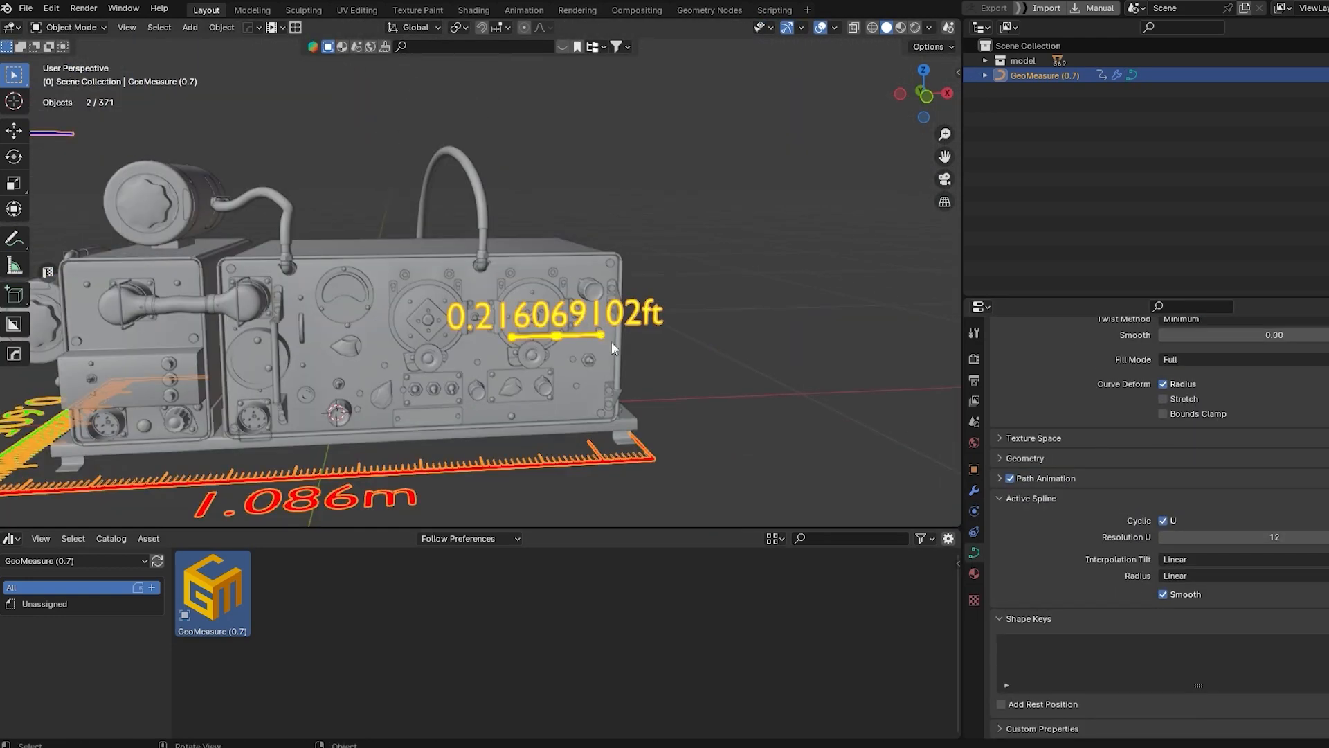
Step: Edit the cyclic curve again and rotate its selected control point about the Z axis
key(Tab)
key(KP_3)
key(Tab)
key(Tab)
key(r)
key(z)
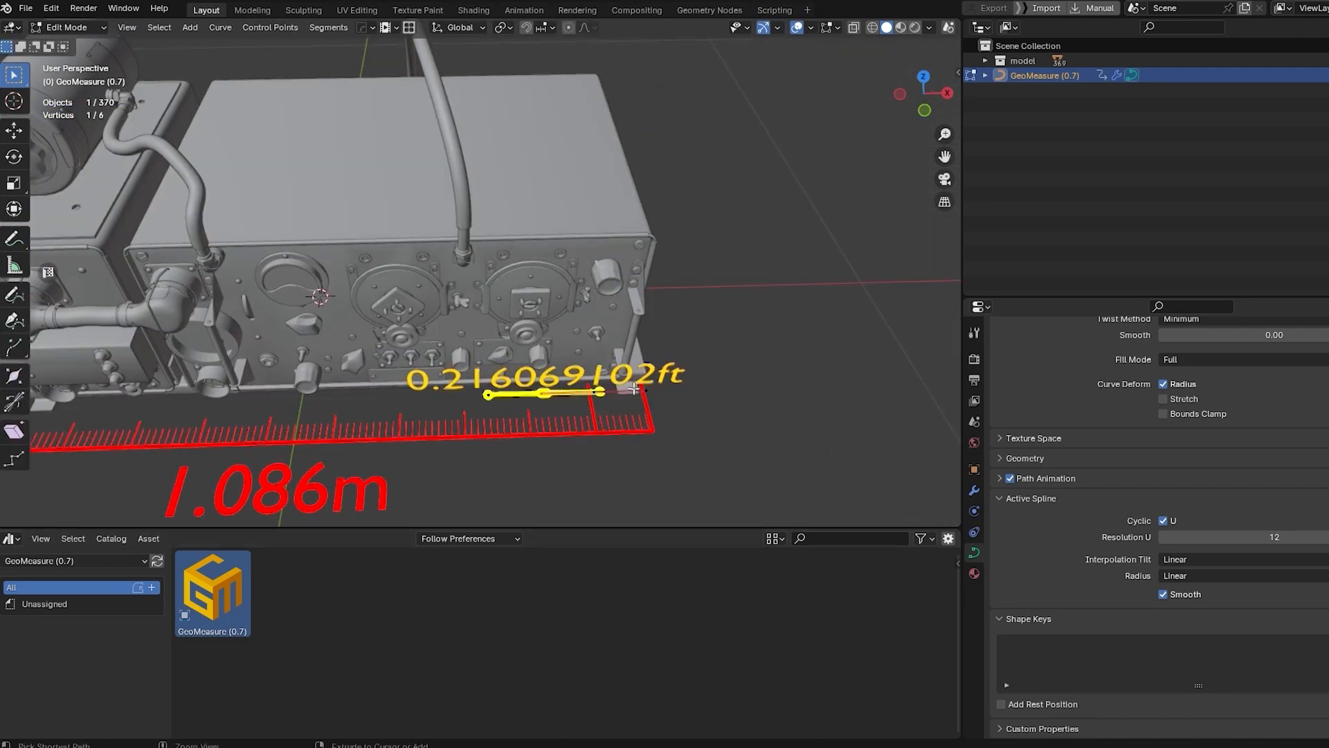
Step: Select all points of the cyclic measuring curve and convert its spline type to Poly
middle_drag(634, 386, 562, 394)
key(a)
click(566, 344)
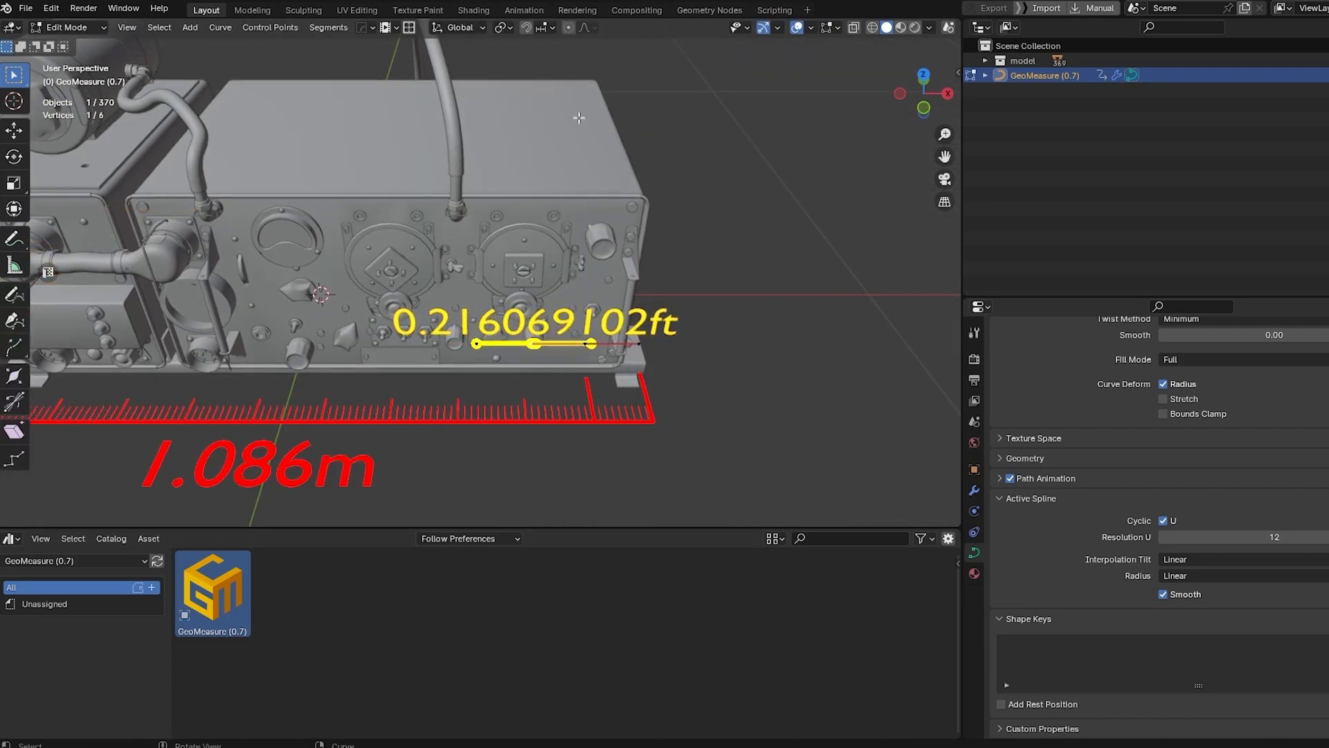
scroll(610, 346, up, 3)
key(a)
right_click(699, 415)
mouse_move(679, 548)
click(760, 547)
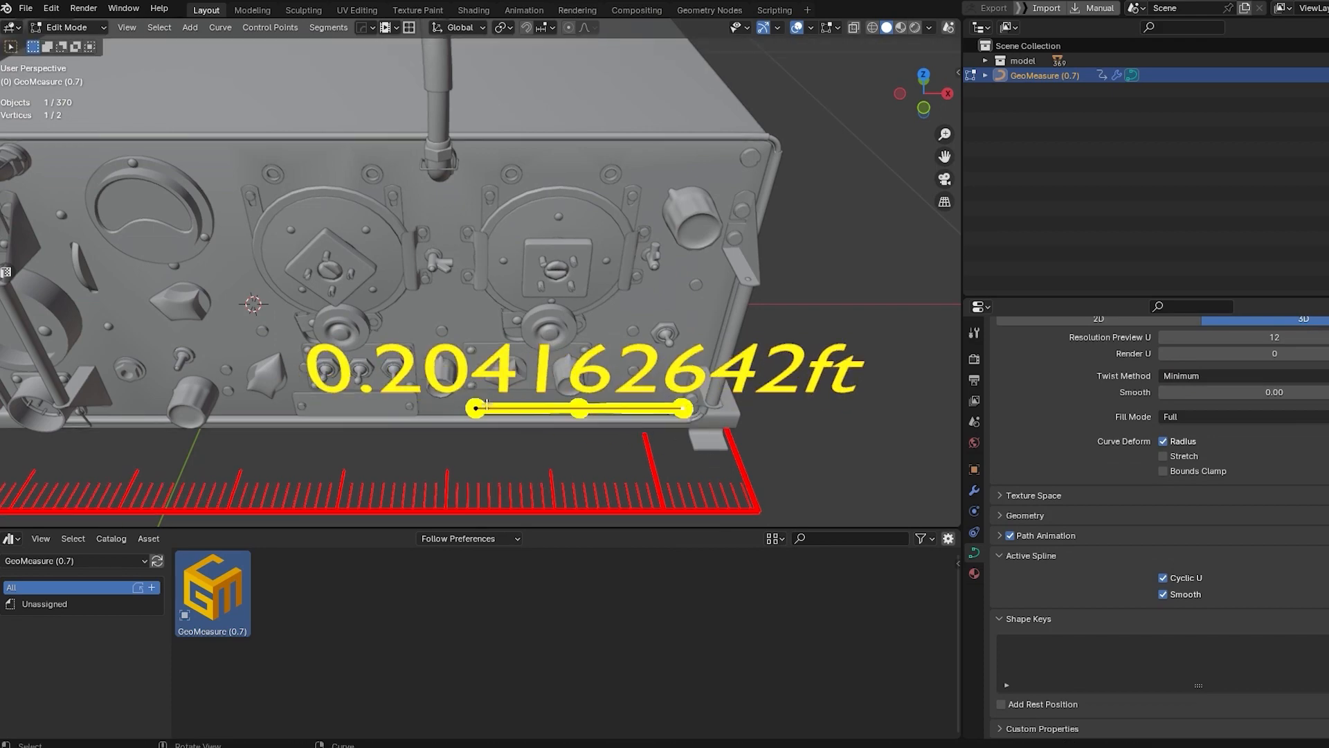
Step: Try to scale the whole poly measuring curve and to move its end point in see-through display
key(a)
key(KP_1)
key(s)
right_click(587, 406)
middle_drag(588, 395, 609, 412)
click(657, 280)
key(alt+z)
key(g)
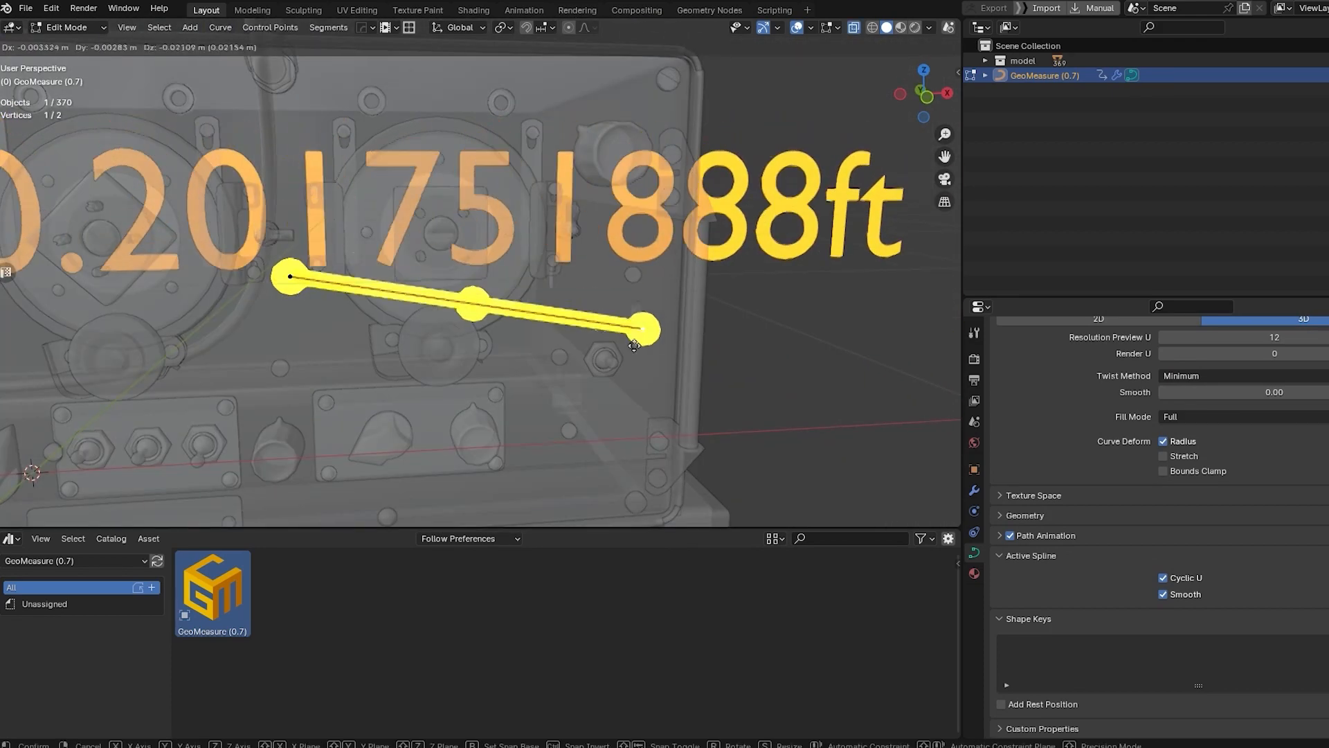
right_click(635, 344)
key(alt+z)
Step: Delete all vertices of the existing measuring curve in the front view
key(KP_1)
key(Tab)
click(641, 266)
key(shift+a)
click(498, 274)
key(Tab)
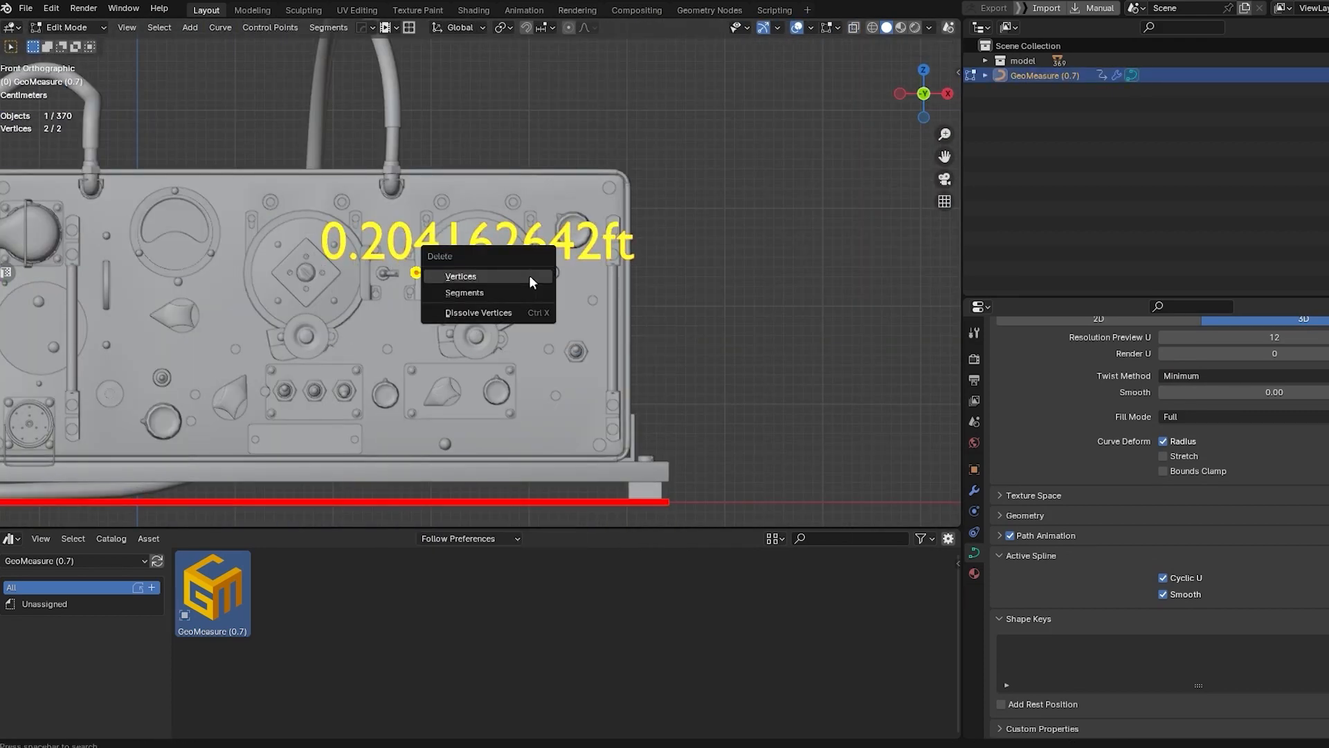
click(529, 277)
Step: Add a circle curve inside the GeoMeasure object and rotate it 90° to lie parallel to the front panel
key(shift+a)
click(503, 291)
scroll(579, 281, down, 4)
key(ctrl+KP_3)
key(r)
key(9)
key(0)
key(Return)
key(KP_1)
Step: Scale and move the circle to fit around the right dial, at a radius of about 0.206 ft, and leave curve editing
key(s)
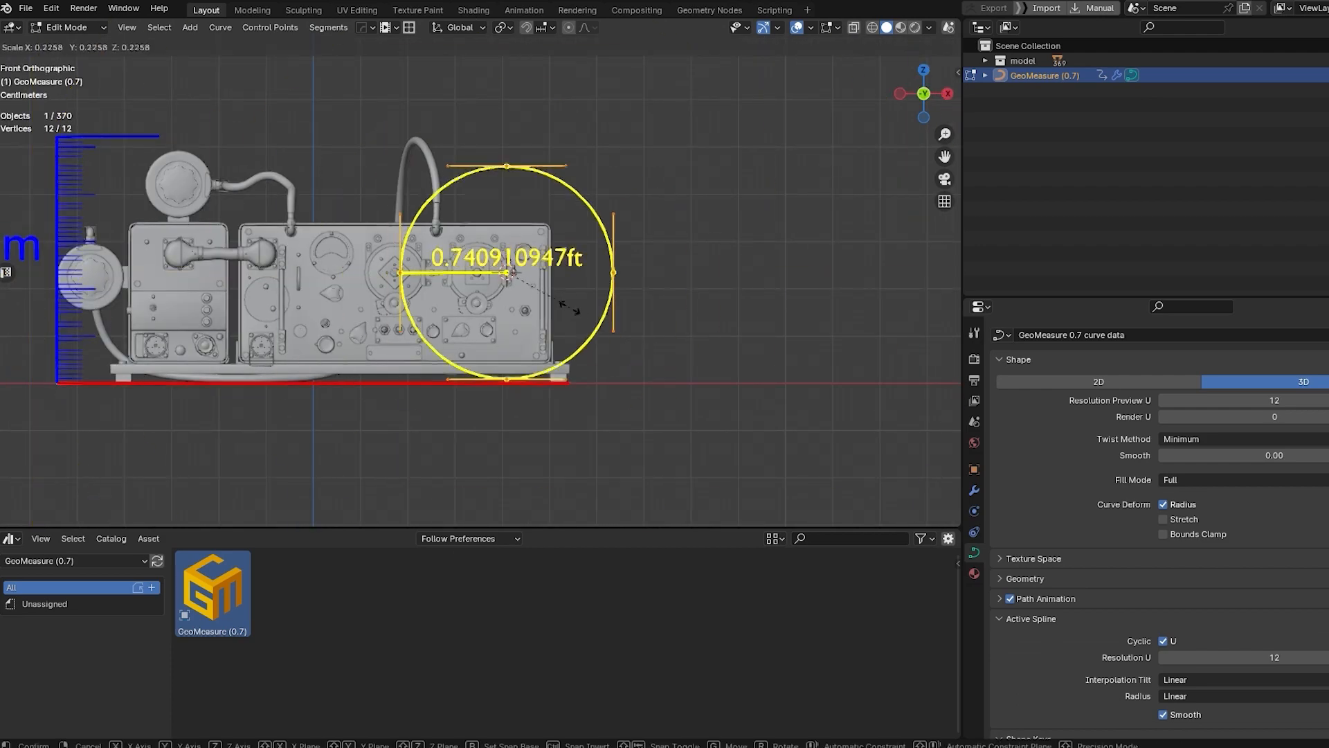
scroll(569, 308, up, 8)
key(s)
key(g)
click(601, 344)
key(s)
click(611, 350)
key(Tab)
scroll(513, 288, down, 4)
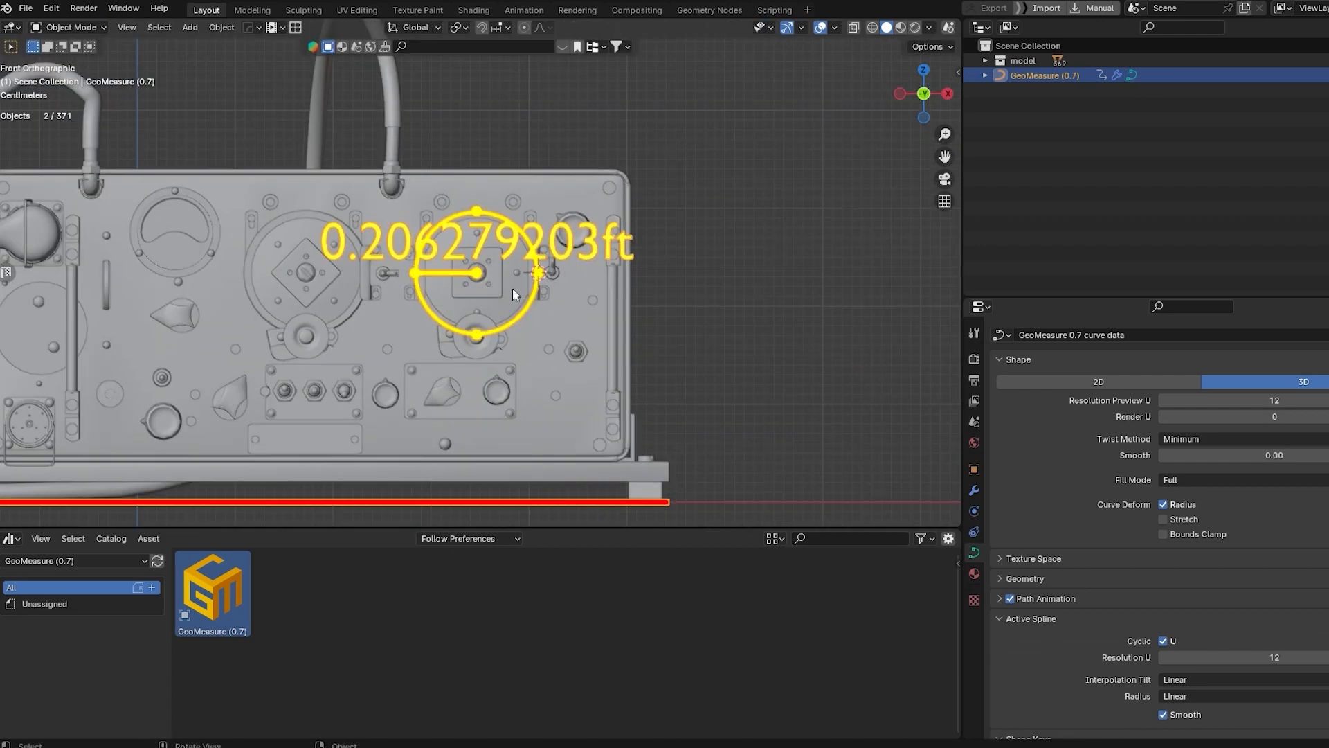
Step: Adjust the unit and decimals in the curve guide settings of the GeoMeasure modifier
middle_drag(512, 288, 623, 277)
scroll(1228, 527, down, 5)
click(974, 490)
scroll(1224, 618, down, 10)
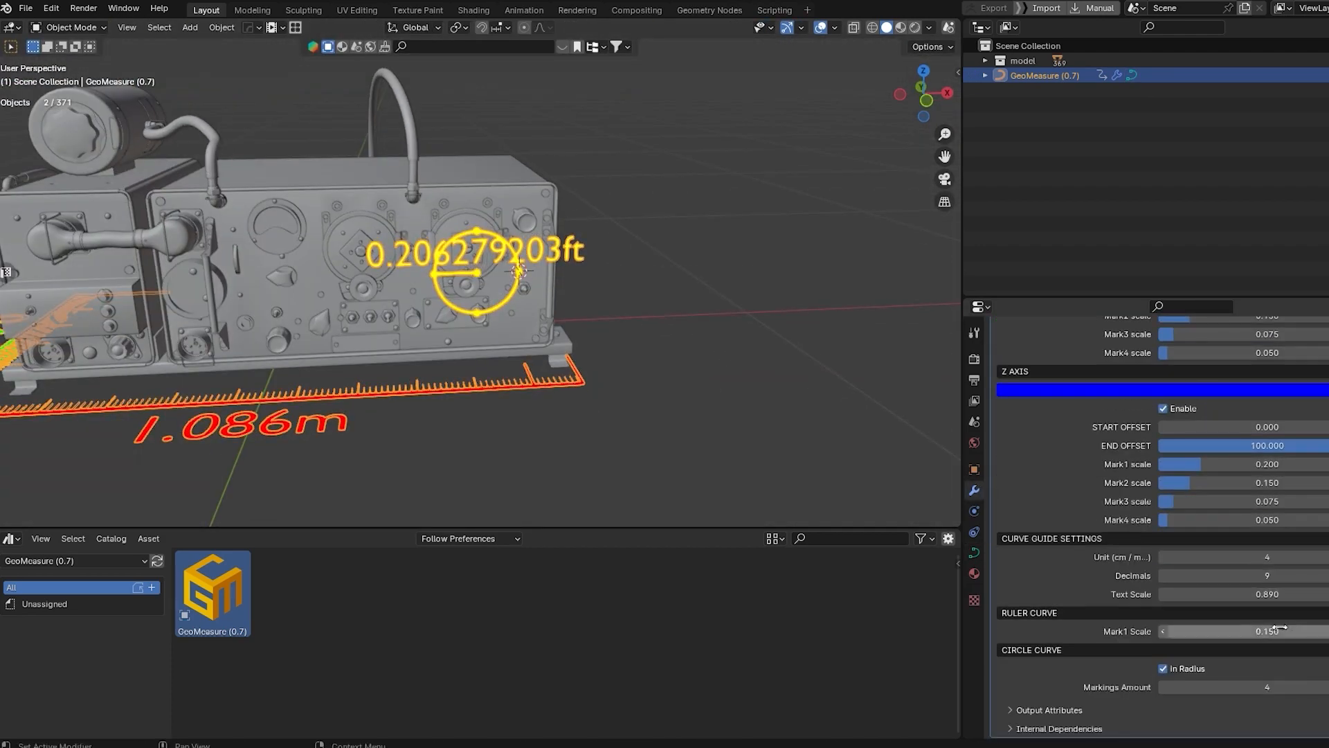
scroll(480, 291, up, 3)
drag(1212, 558, 1174, 558)
drag(1274, 579, 1225, 579)
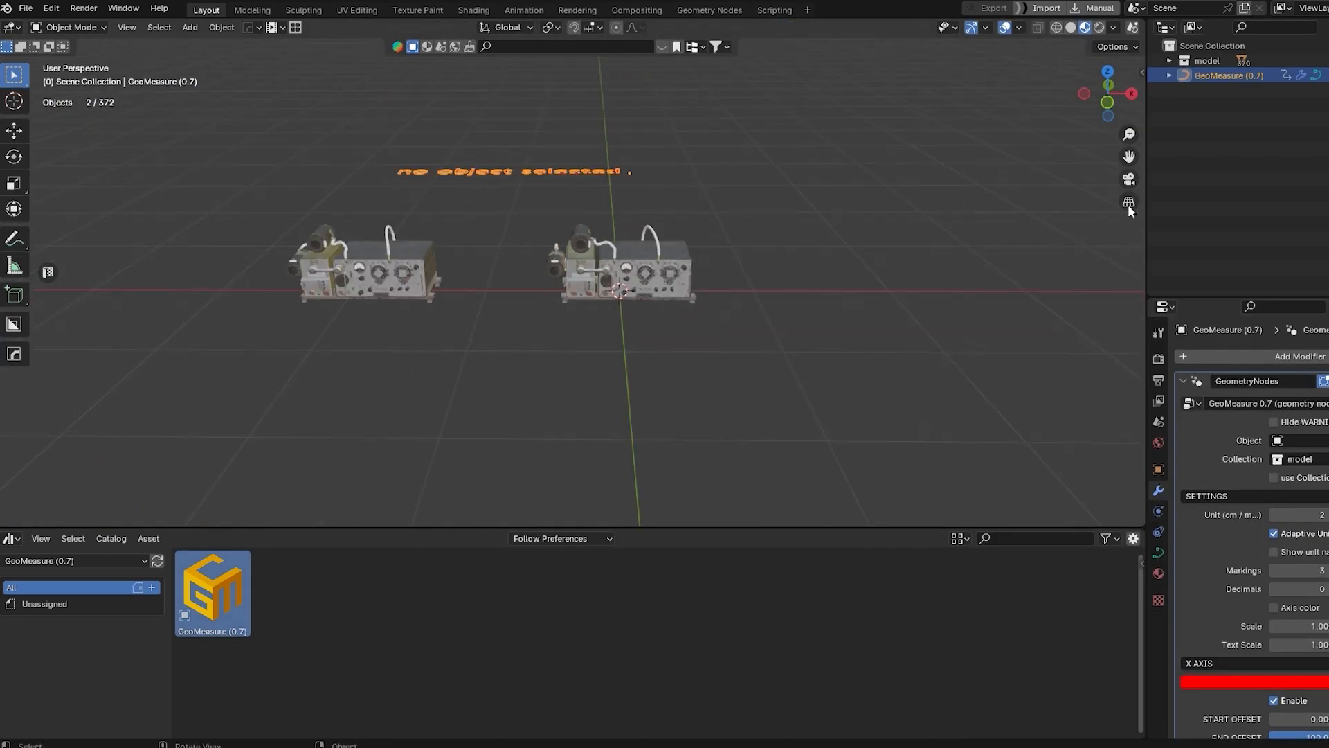
Step: Enable Hide WARNINGS and use Collection so that GeoMeasure measures the whole model collection
scroll(564, 261, up, 3)
click(1252, 259)
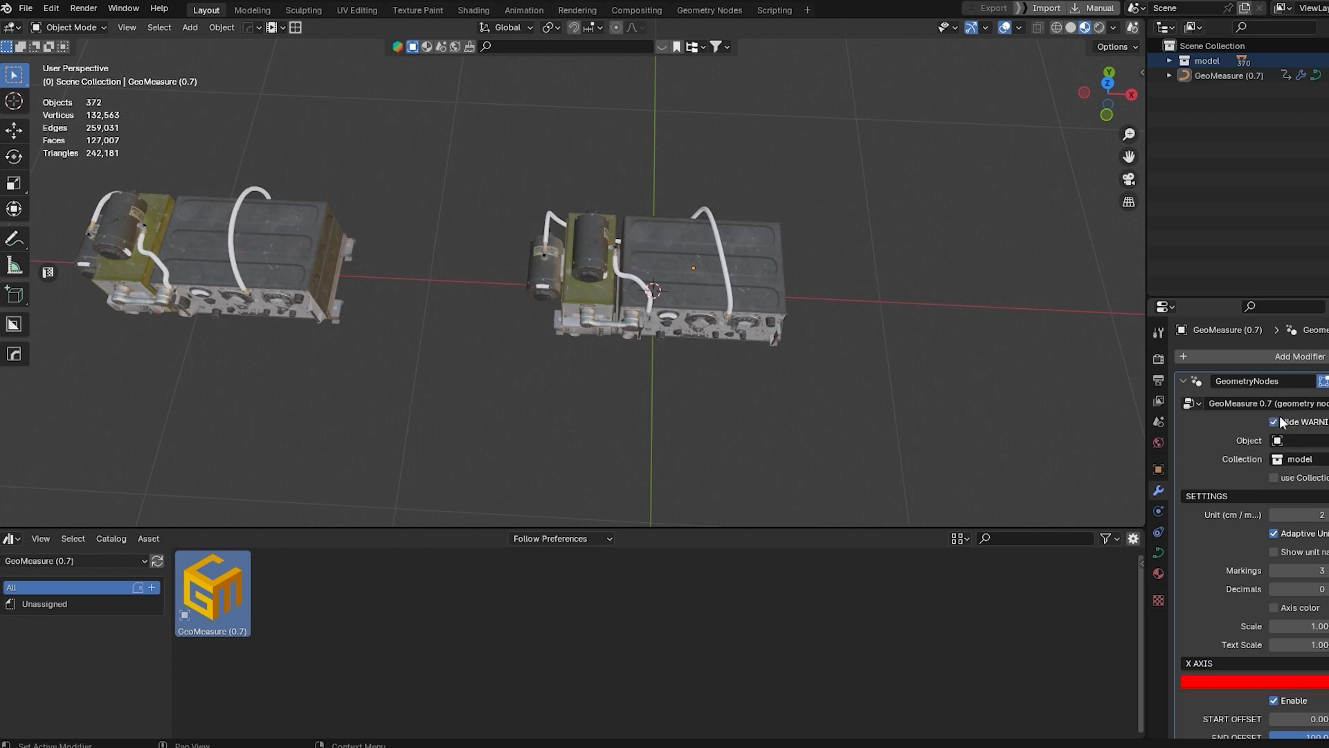
click(1274, 421)
click(1274, 478)
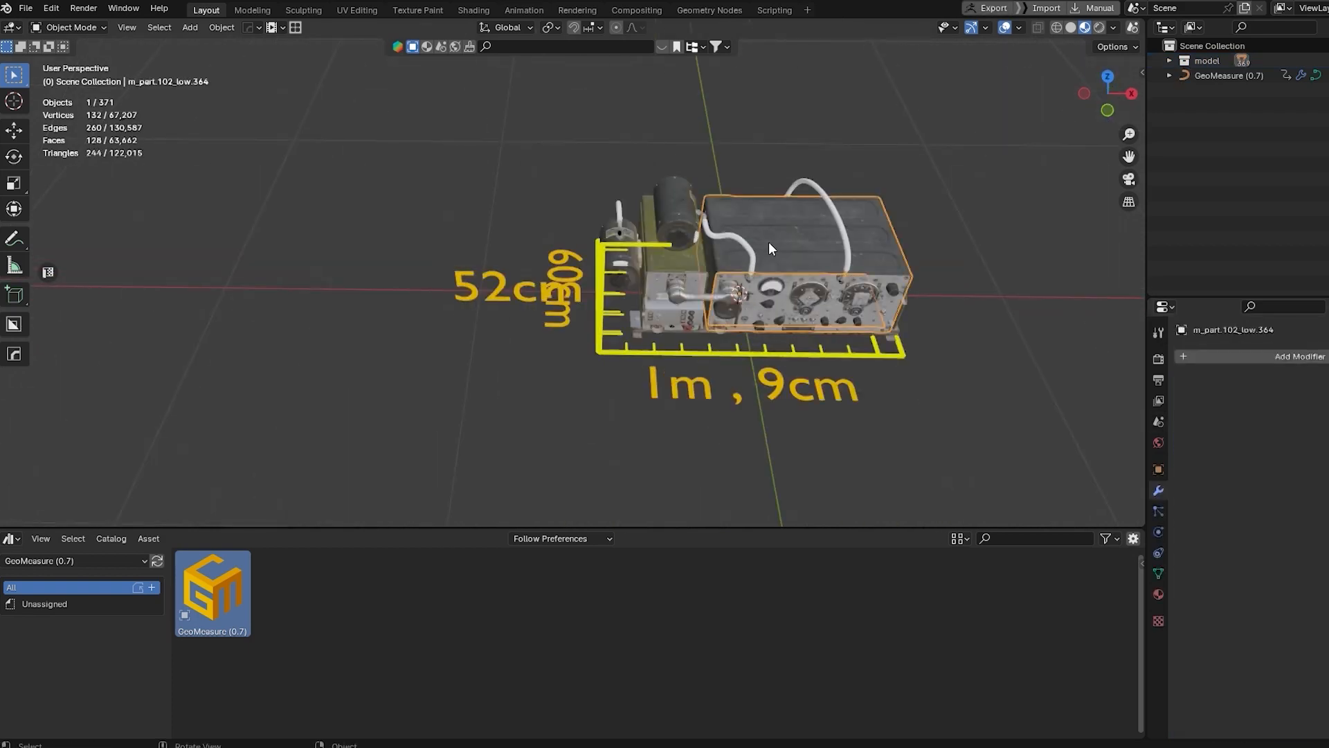
Step: Try to move the radio's main housing part within the horizontal plane
middle_drag(768, 242, 684, 248)
key(g)
key(shift+z)
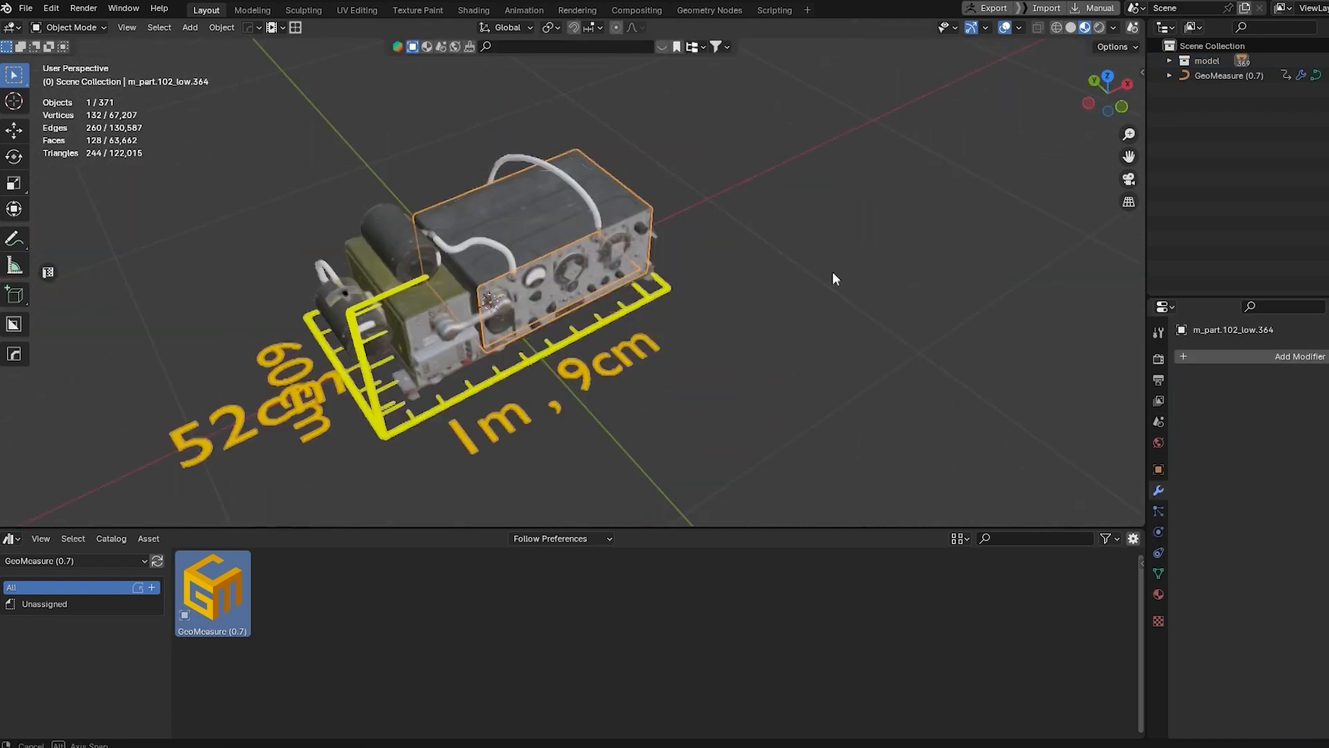
Step: Edit the model's meshes together and move a group of their vertices to change the measured extents
middle_drag(834, 277, 638, 276)
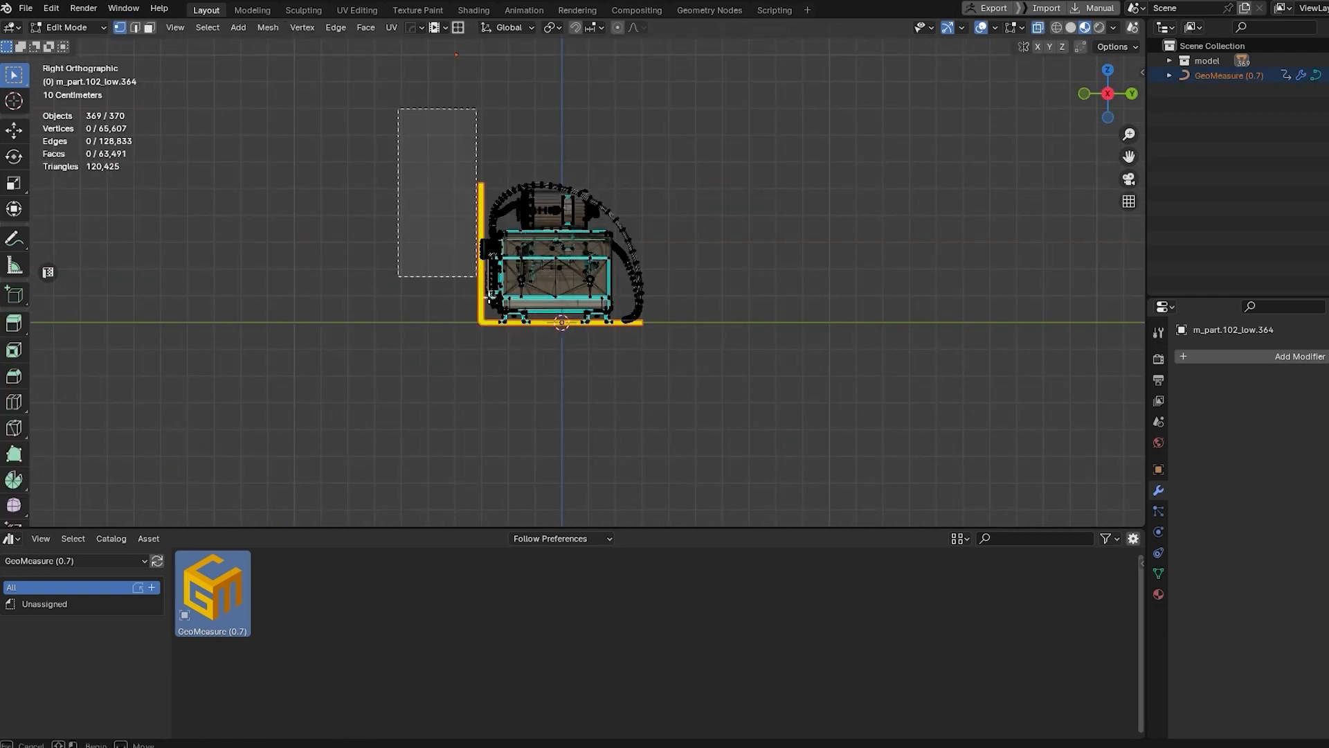
key(g)
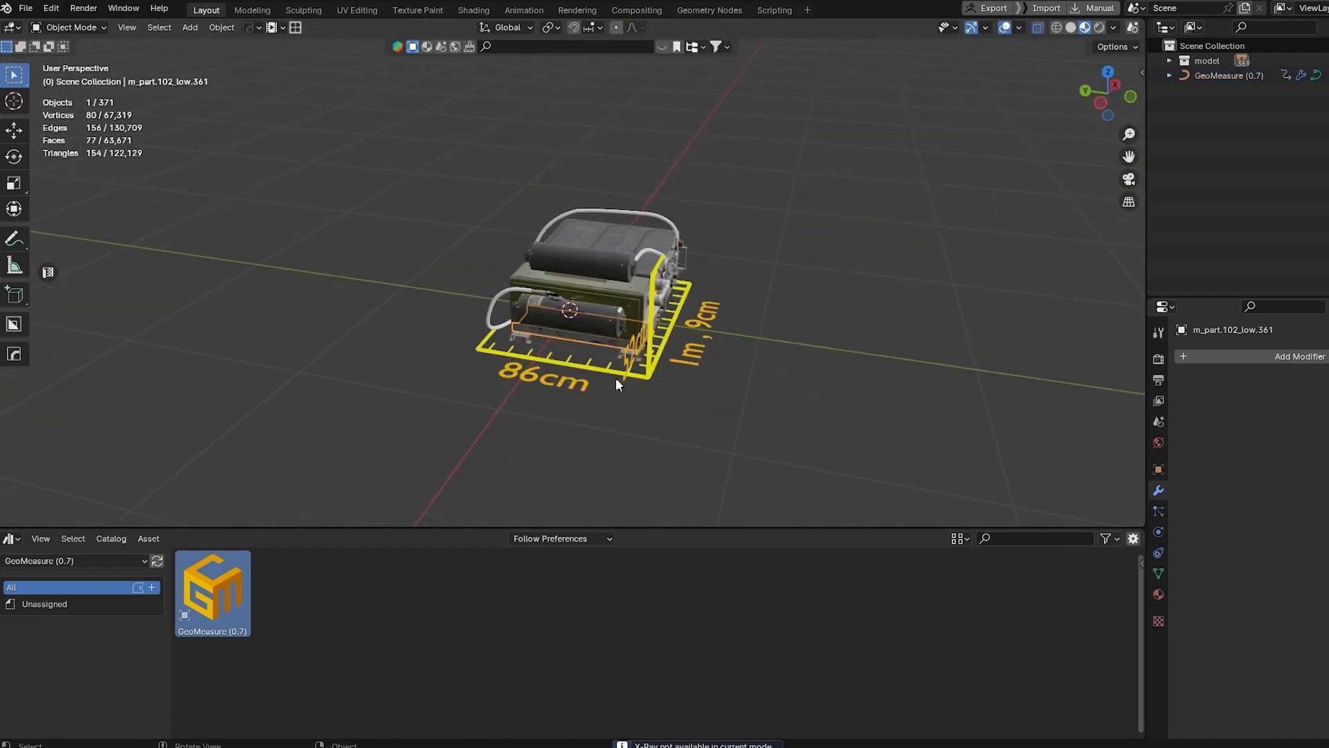
middle_drag(616, 377, 680, 344)
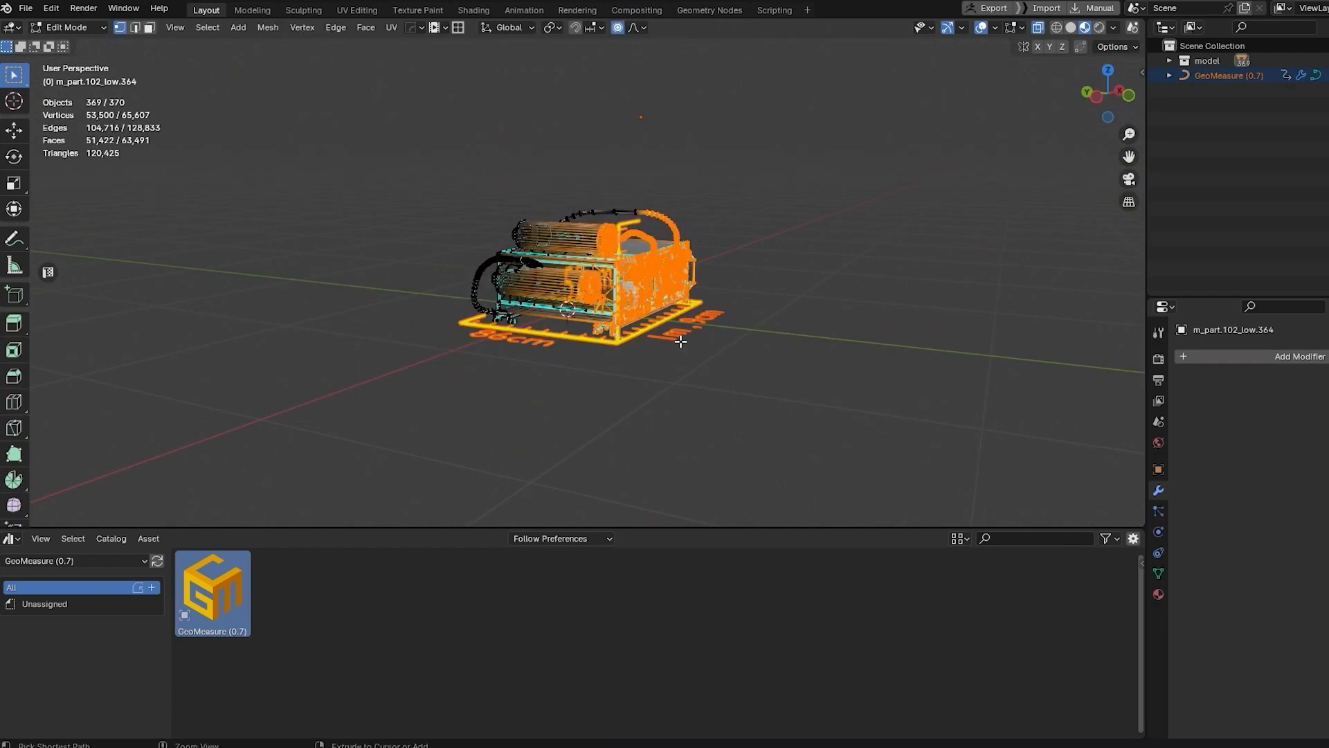
middle_drag(680, 342, 679, 372)
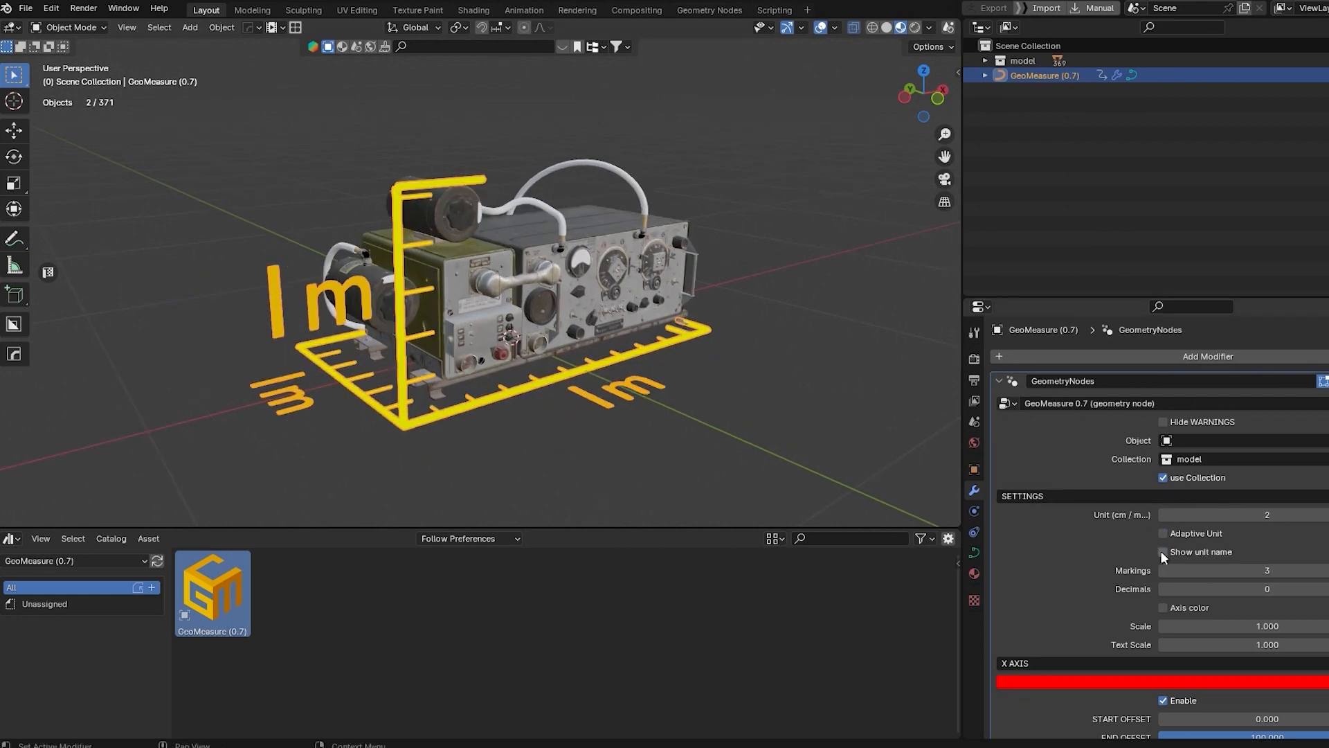
Step: Enable Show unit name and step the ruler unit through 1 (centimeters) up to 4 (feet)
click(1162, 551)
click(1165, 516)
scroll(697, 381, down, 2)
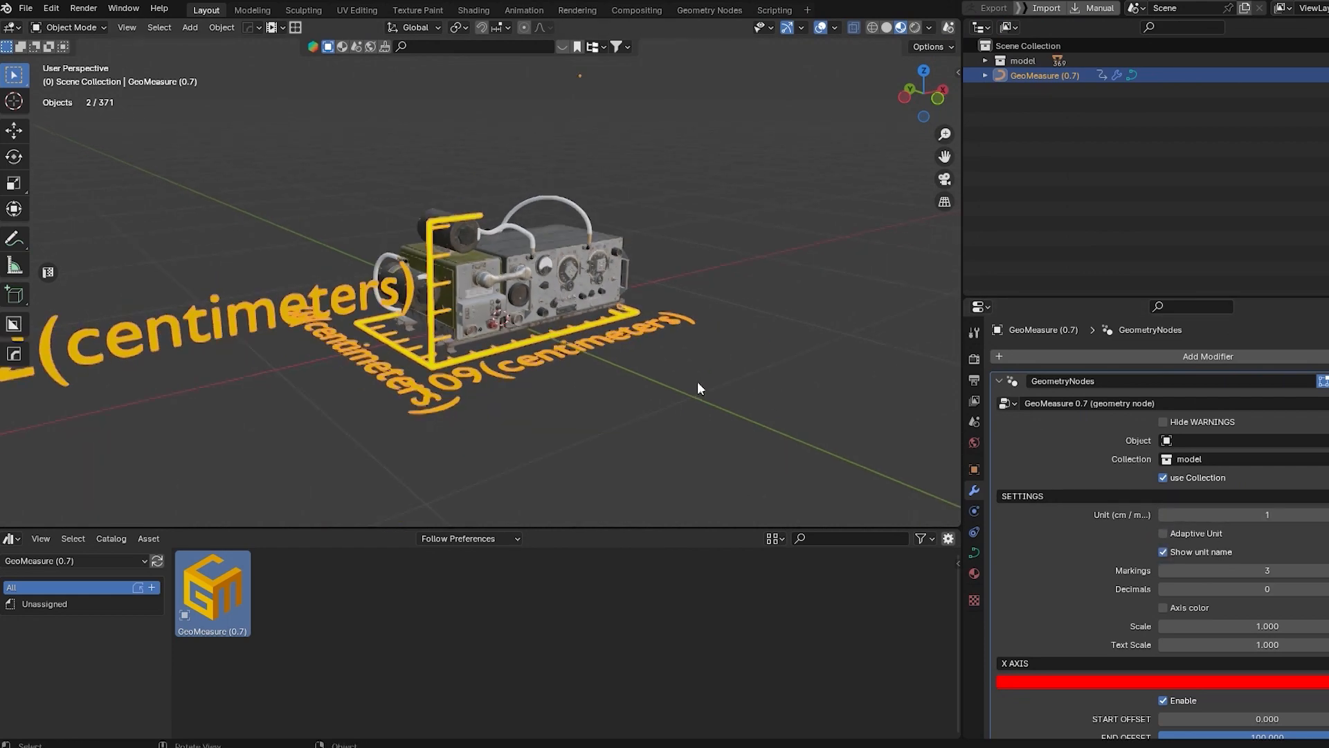
middle_drag(697, 381, 615, 428)
click(615, 428)
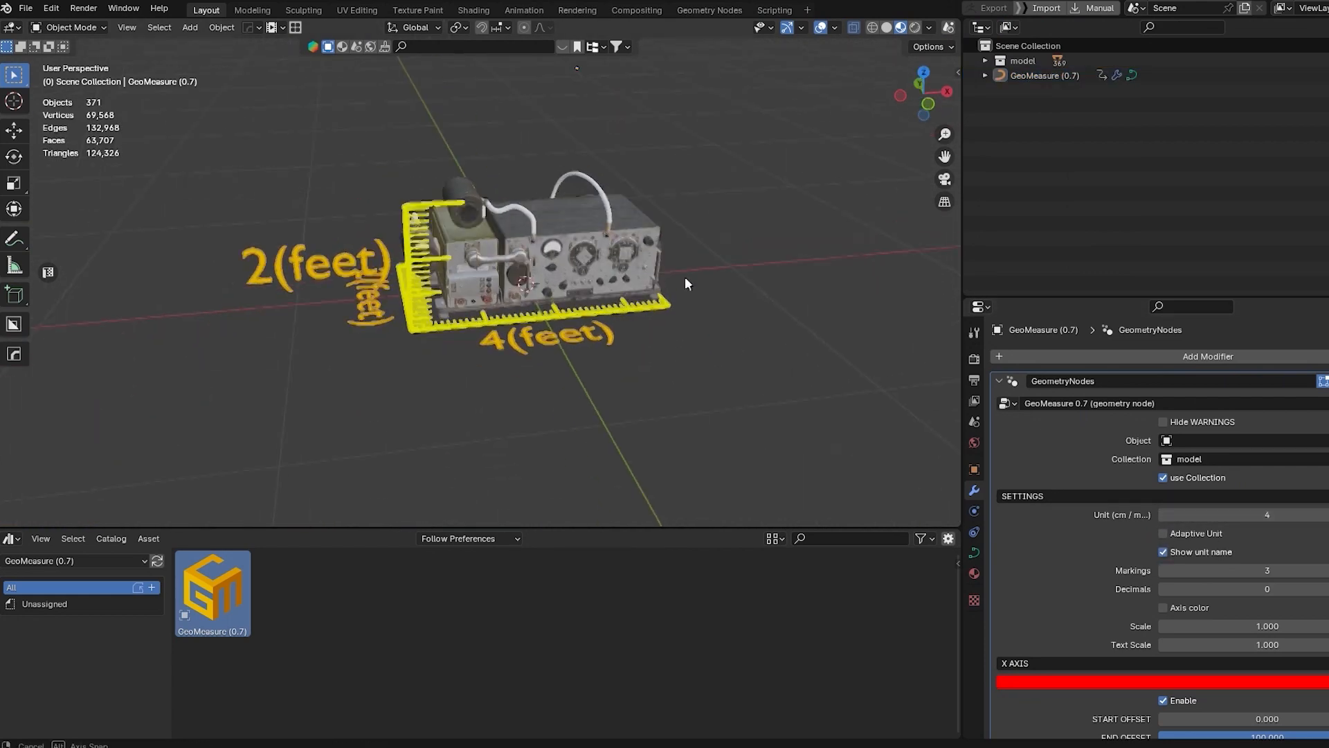
middle_drag(684, 276, 696, 255)
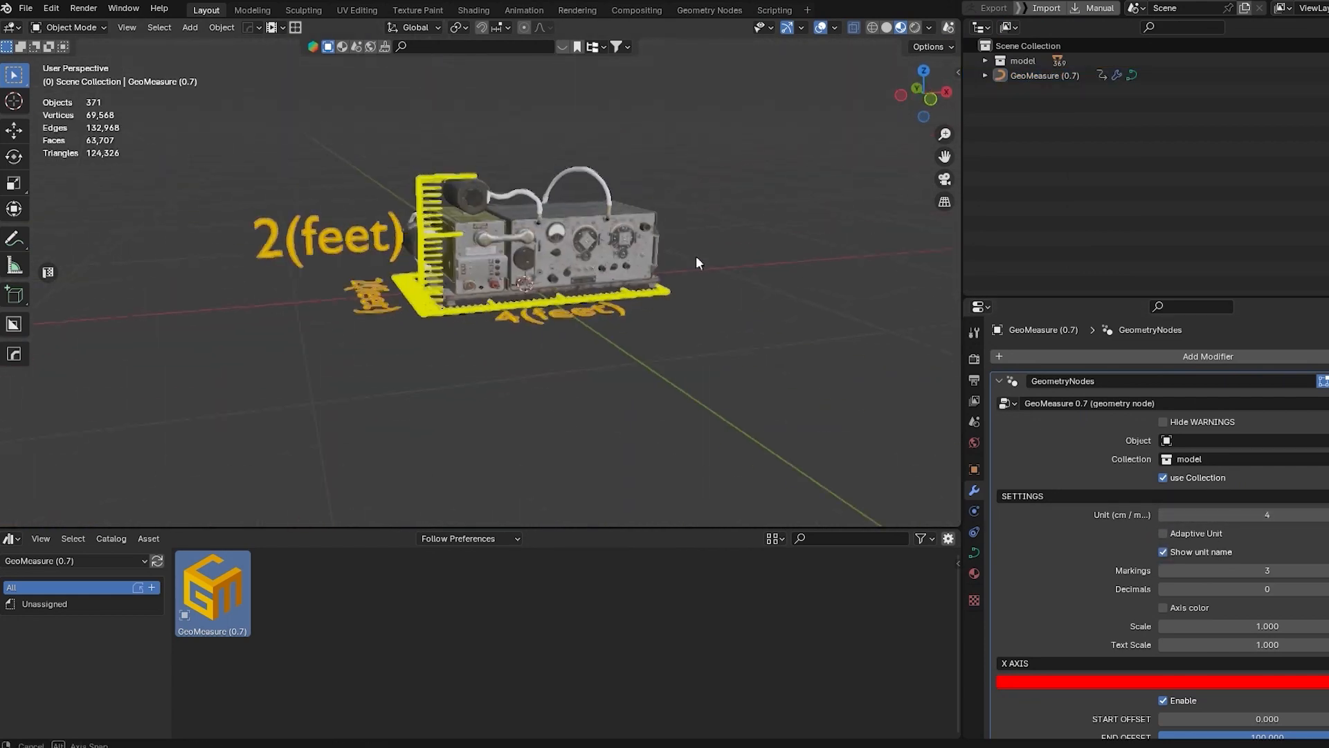
Step: Reselect the GeoMeasure object, turn off Show unit name, and set unit 2 with 4 markings and 3 decimals
click(1045, 75)
click(1163, 552)
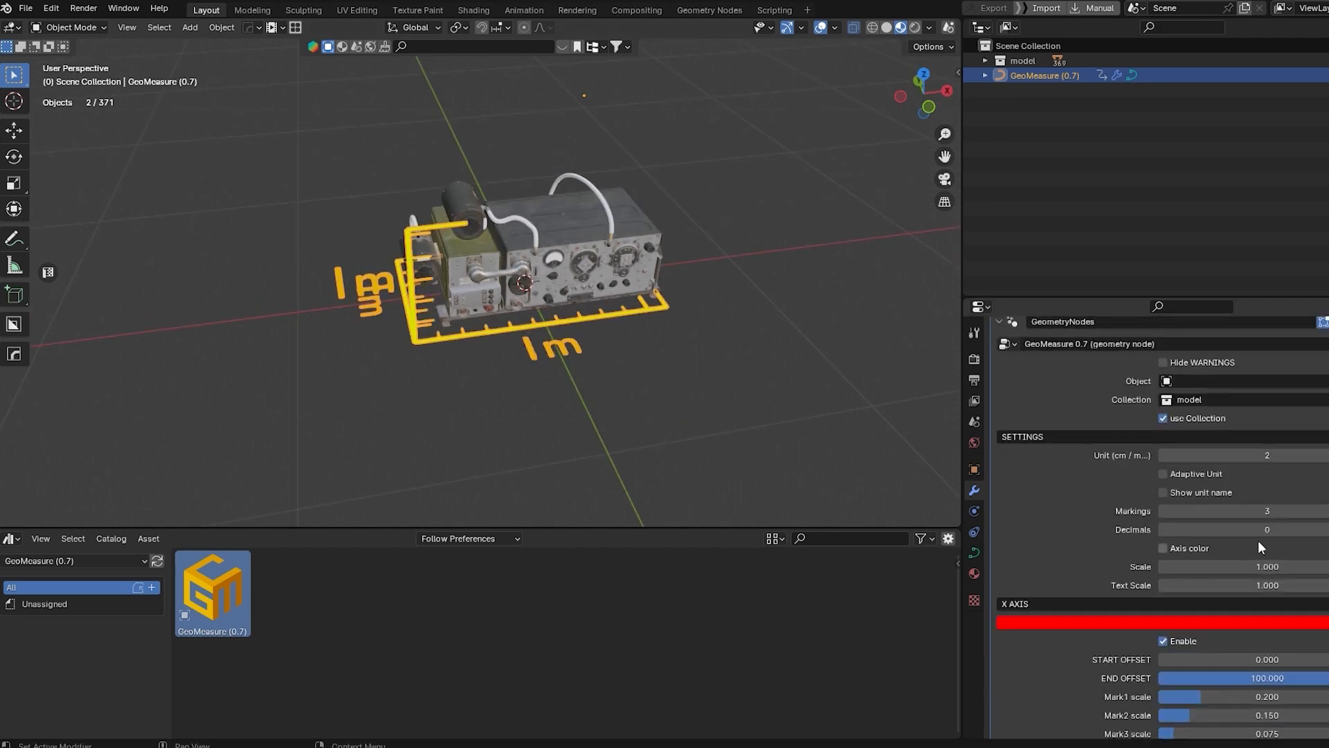
scroll(610, 401, up, 5)
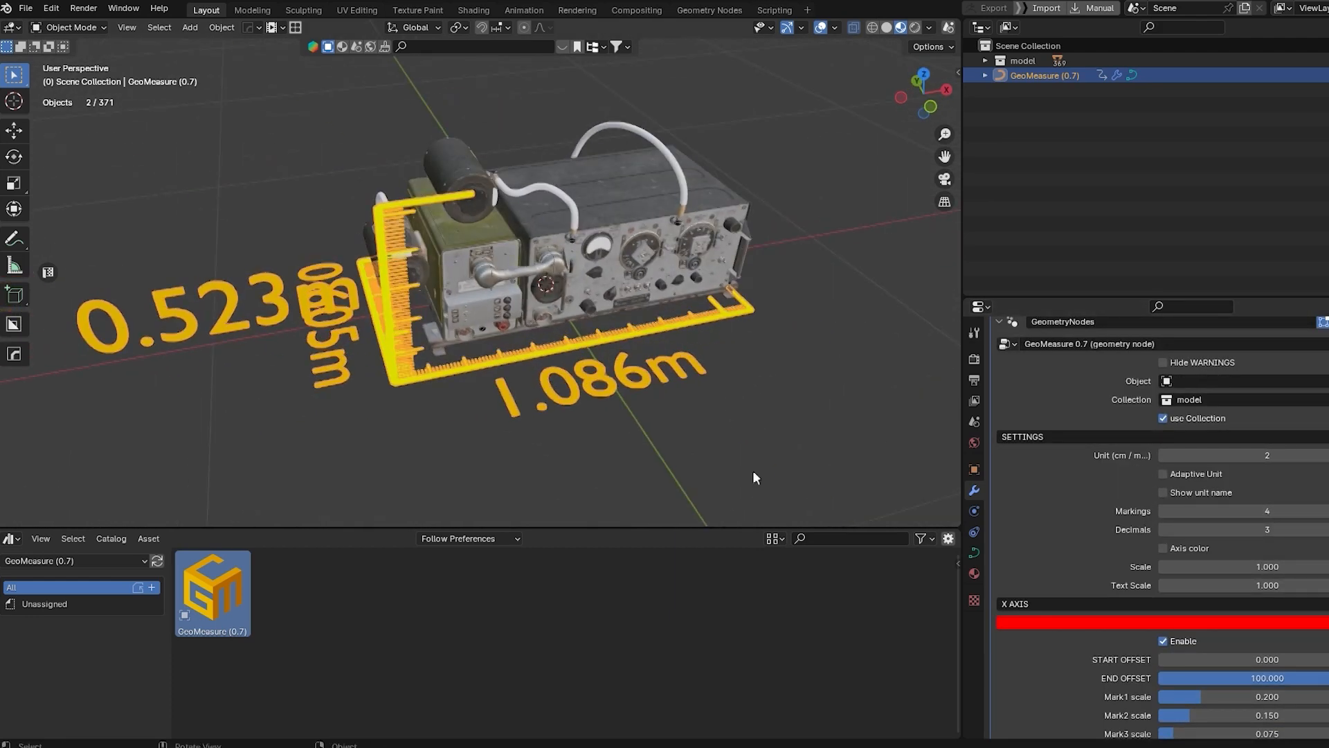
Step: Enable Axis color and set the rulers' Scale to 0.760 and Text Scale to 1.790
click(1163, 548)
drag(1239, 567, 1285, 566)
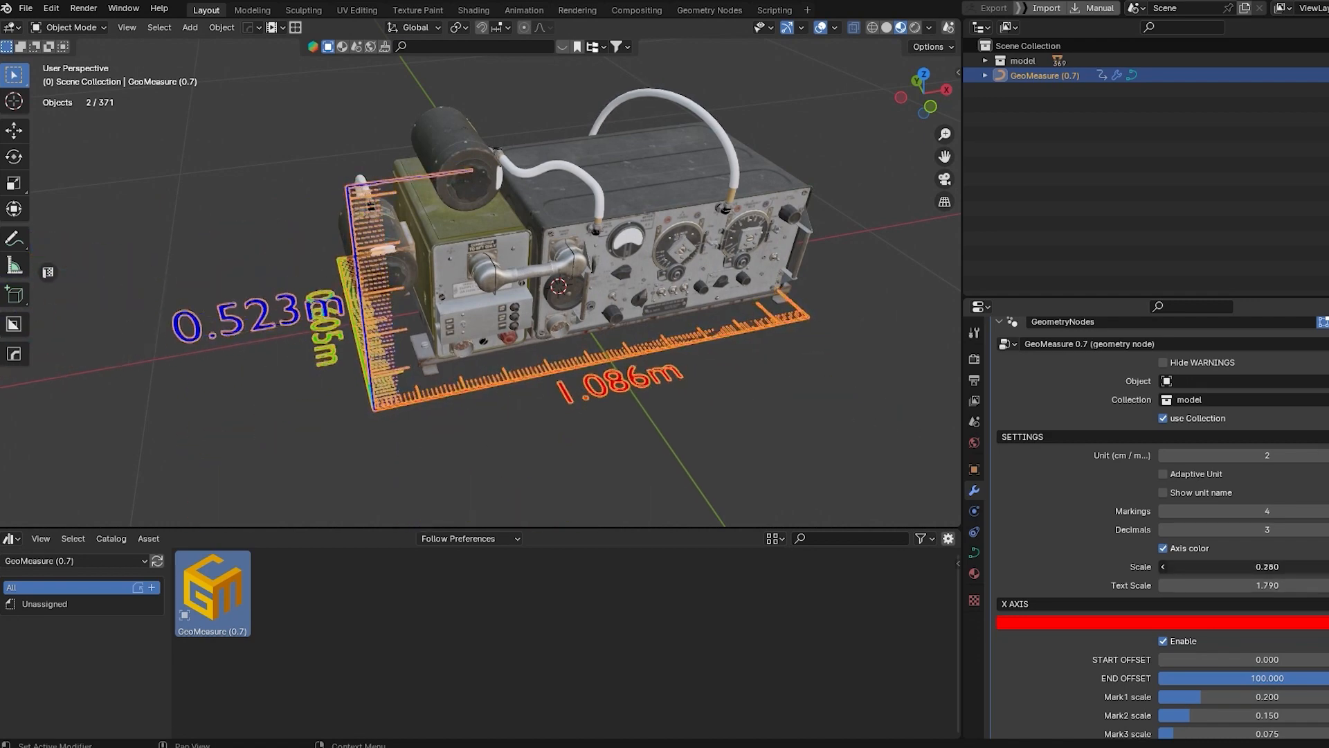
scroll(572, 362, down, 4)
scroll(620, 358, up, 5)
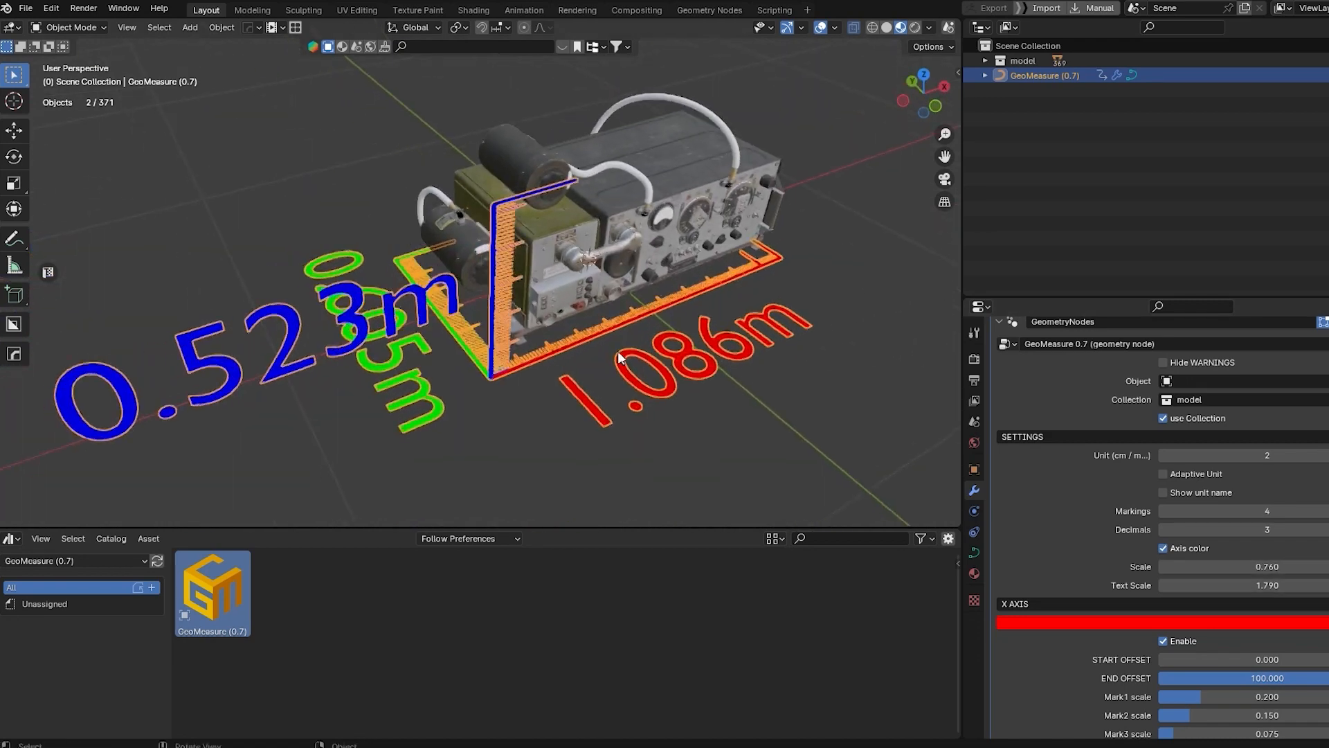
Step: Set the X axis ruler's start offset to 31.419, end offset to 72.635, Mark1 scale to 0.129 and Mark2 scale to 0.265
scroll(1177, 484, down, 6)
click(1164, 340)
drag(1218, 451, 1247, 451)
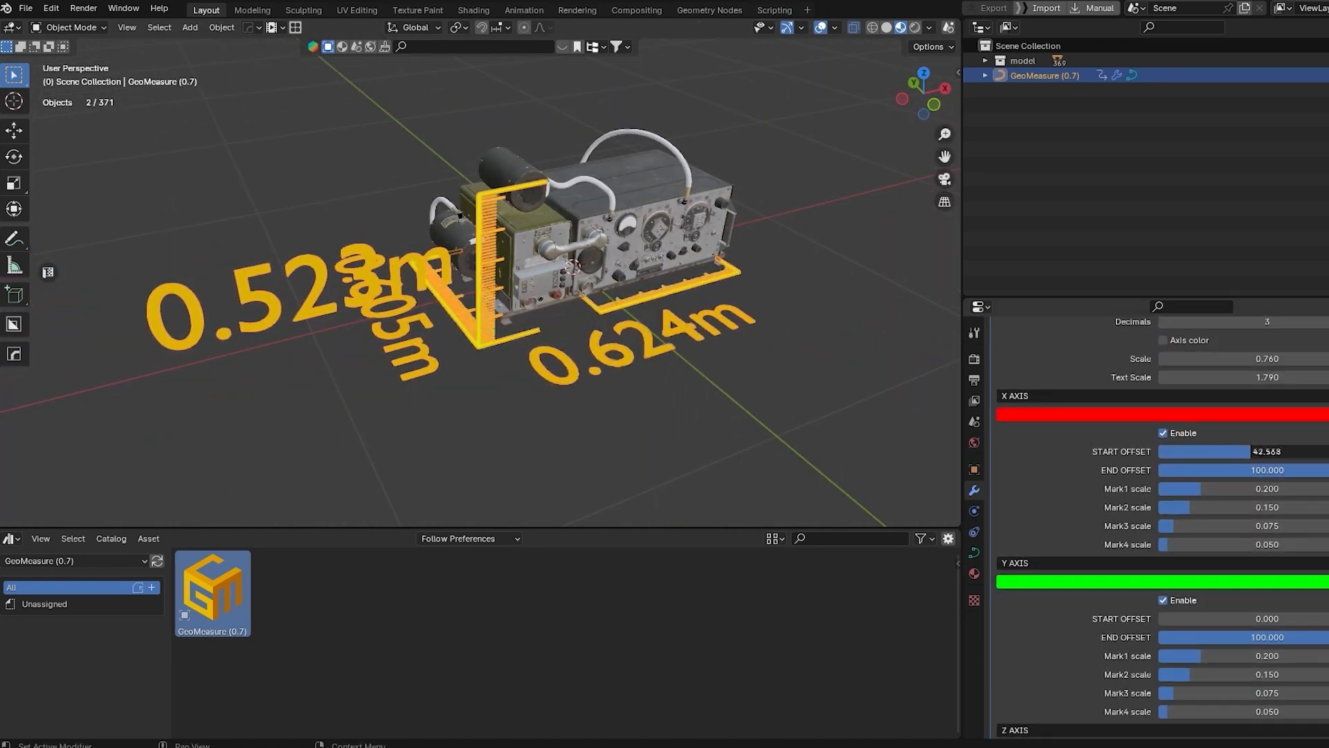
scroll(1156, 471, up, 3)
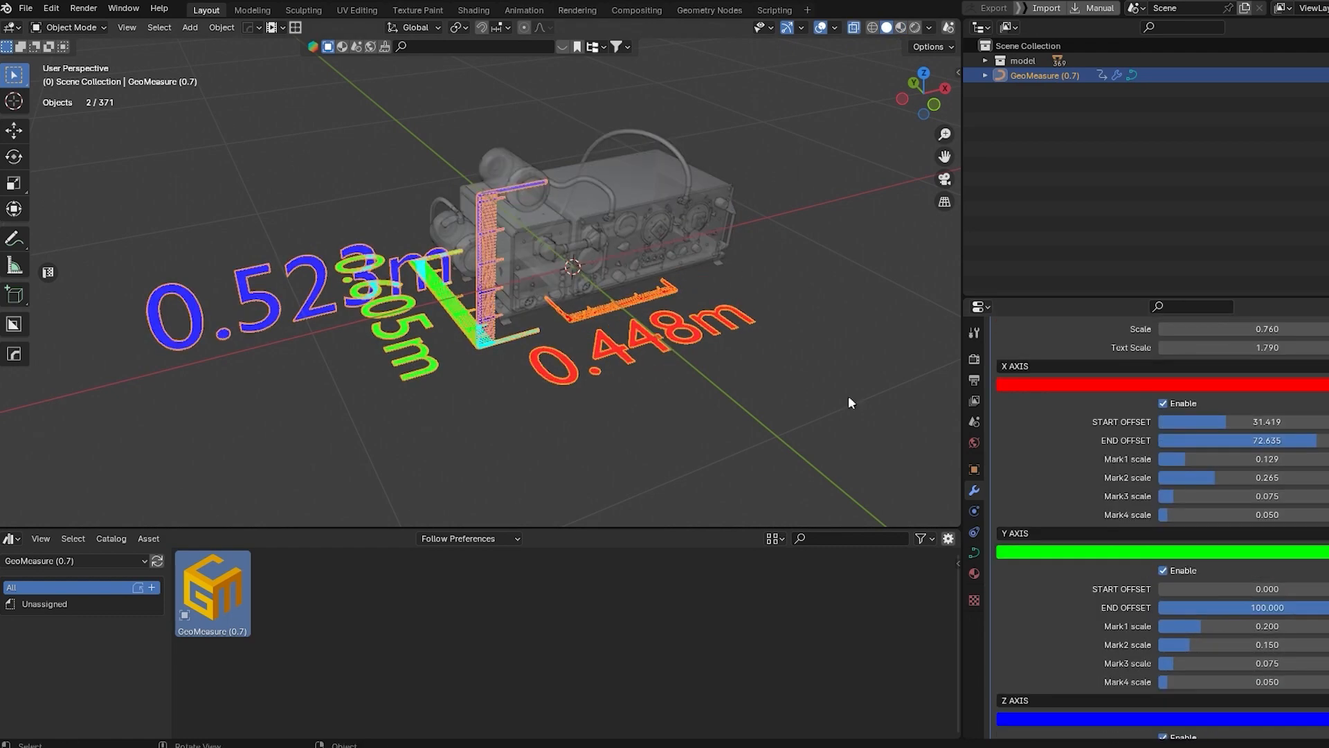
Step: Set the Y axis ruler's start offset to 32.432 and end offset to 78.378, and the Z axis end offset to 70.608
scroll(1235, 550, down, 3)
scroll(1235, 551, down, 4)
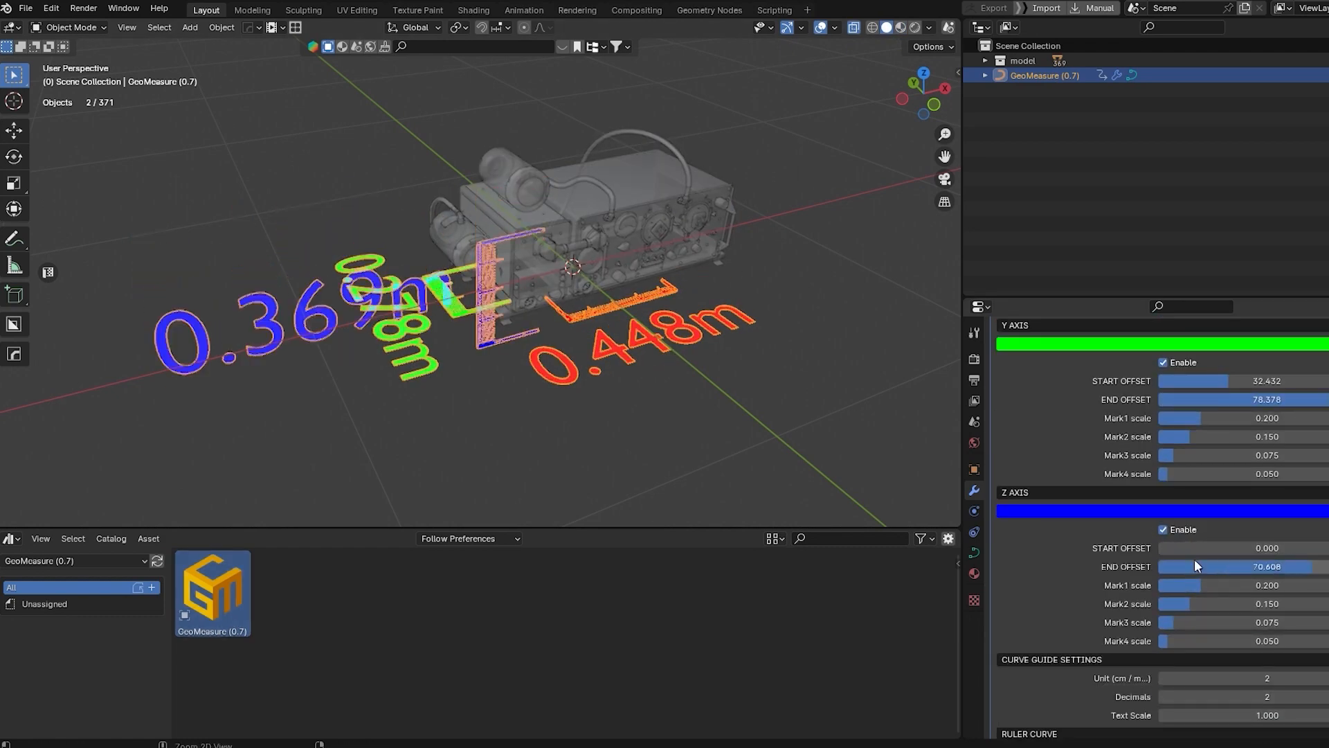